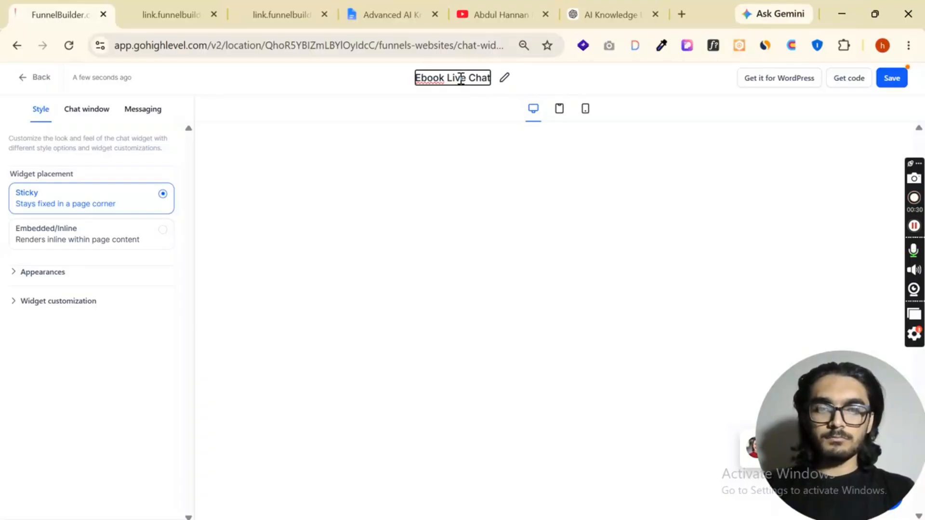
Rename the chat widget as "Ebook Live Chatbot" and save it
text(bot)
click(889, 81)
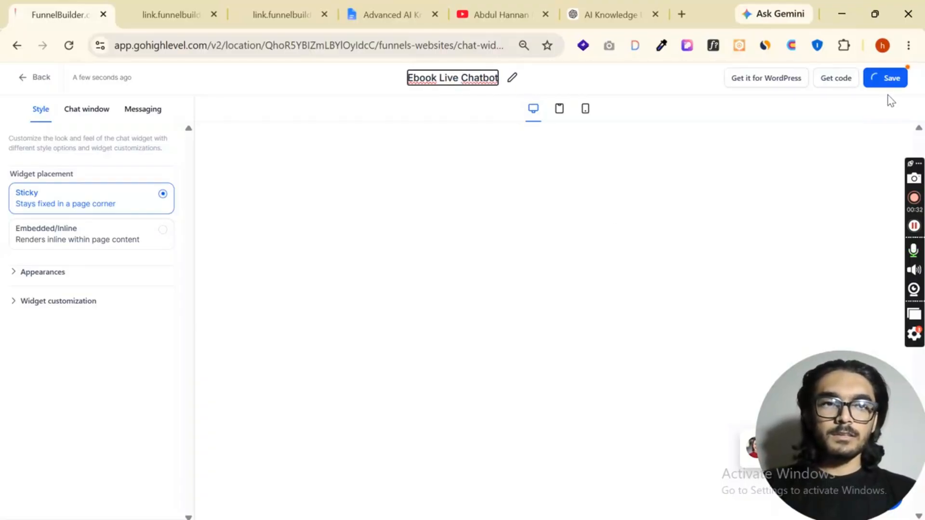
click(902, 86)
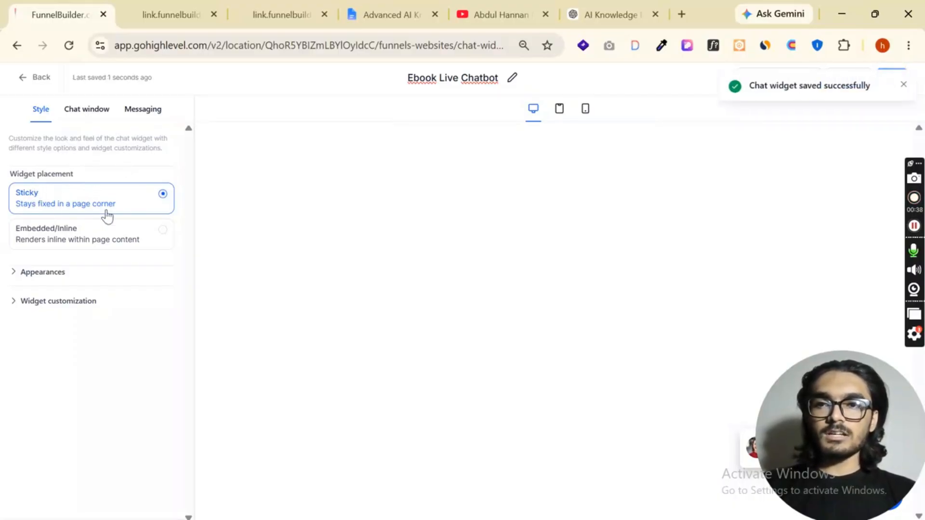
Try the Embedded/Inline widget placement and switch back to Sticky
click(148, 248)
click(152, 205)
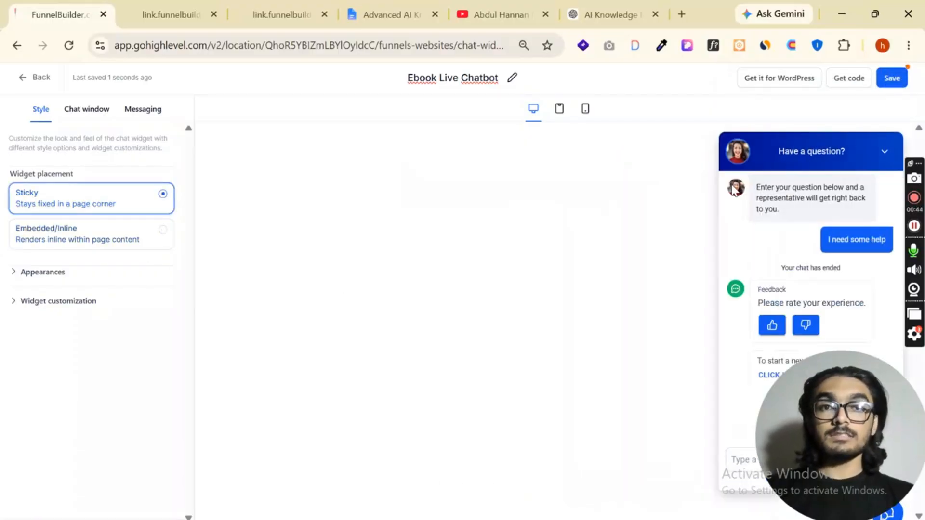
Change the widget's chat icon in the appearance settings to the single square speech bubble without dots
click(39, 272)
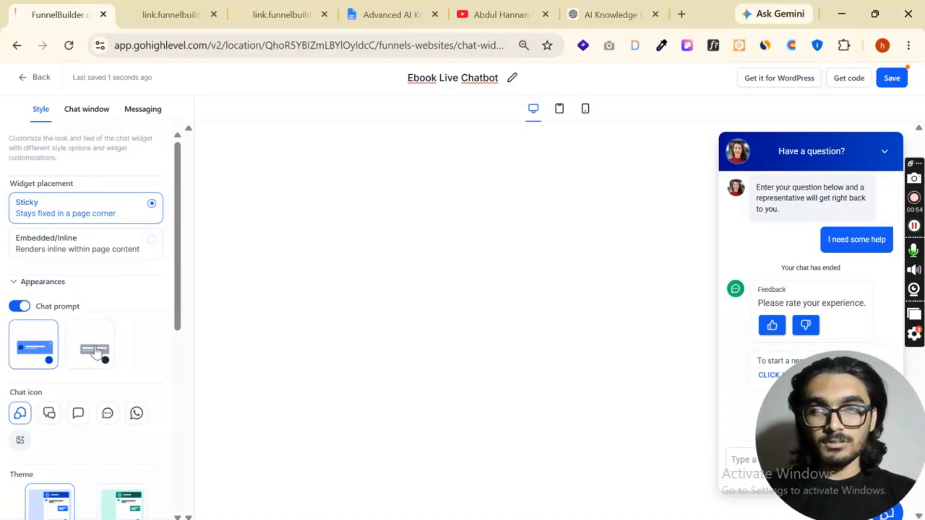
scroll(101, 354, down, 3)
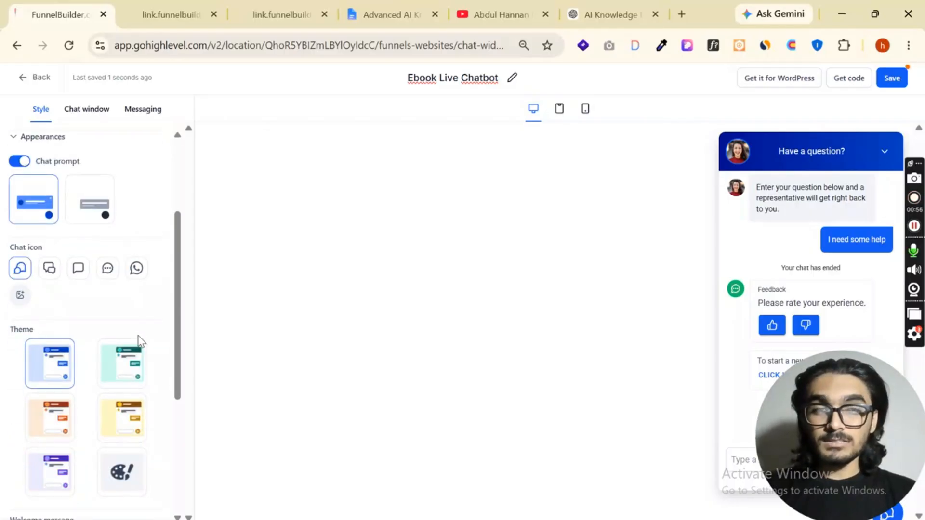
scroll(87, 292, down, 2)
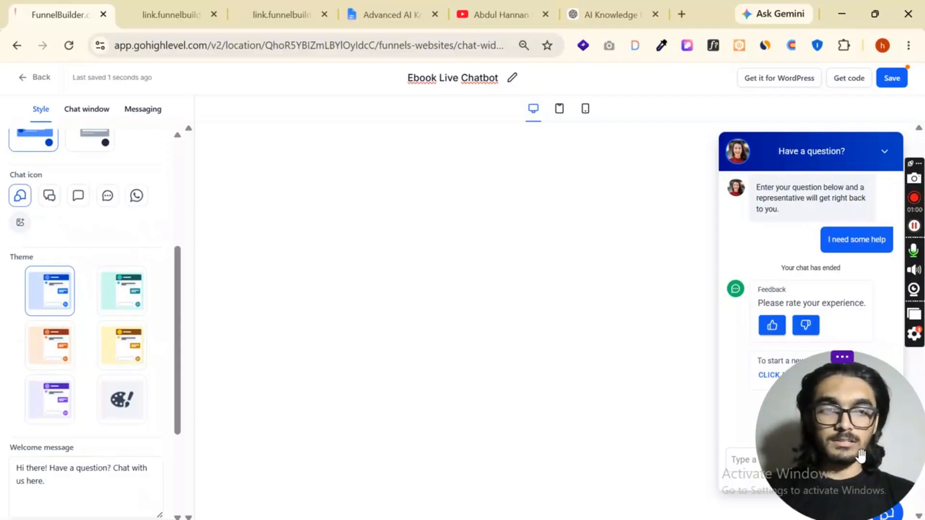
drag(860, 455, 598, 455)
scroll(96, 298, up, 2)
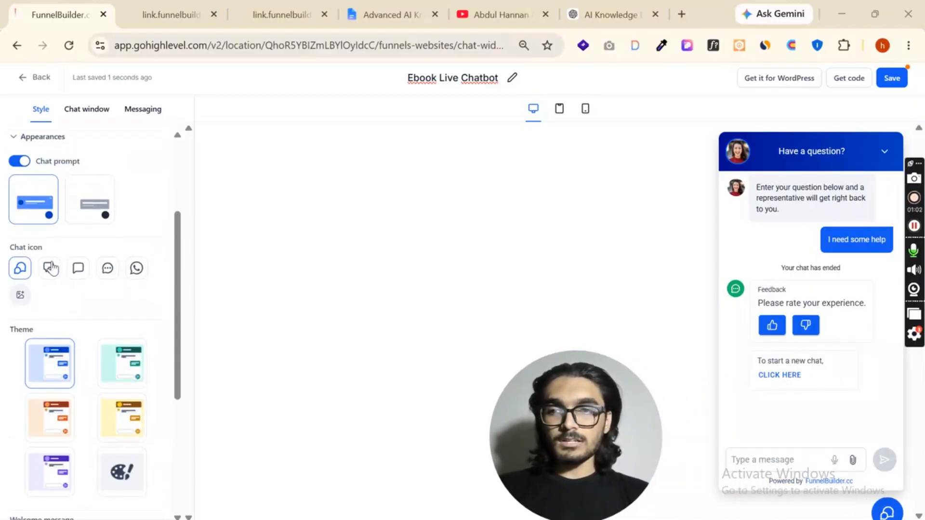
click(50, 268)
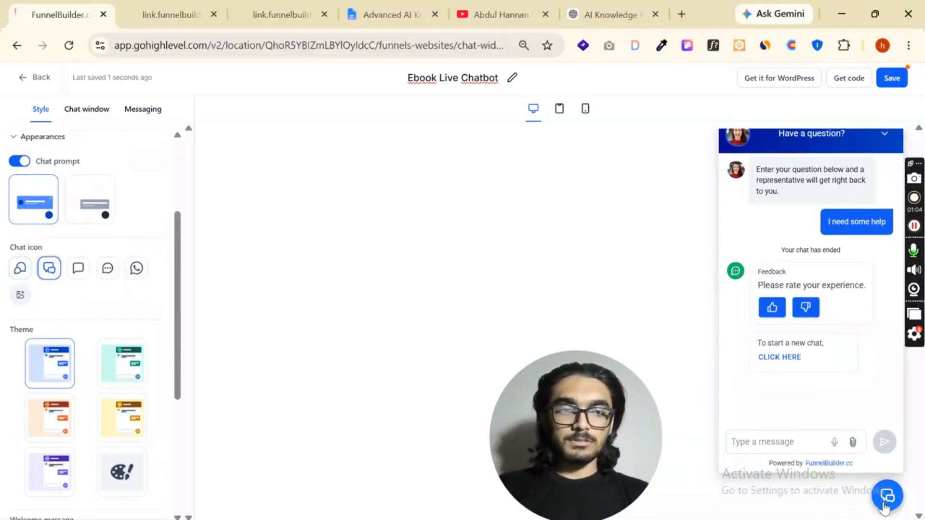
click(78, 267)
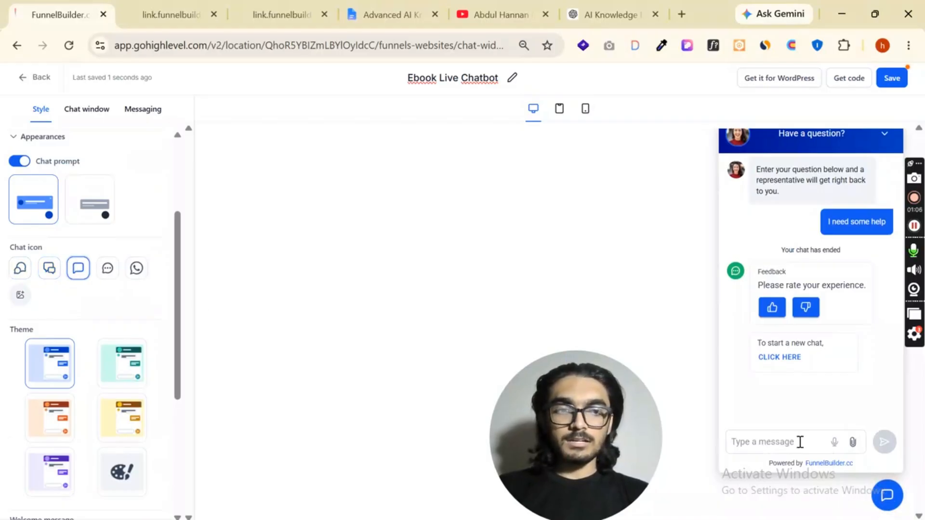
Preview the chat prompt style without an avatar and return to the style with the avatar
click(84, 200)
click(49, 208)
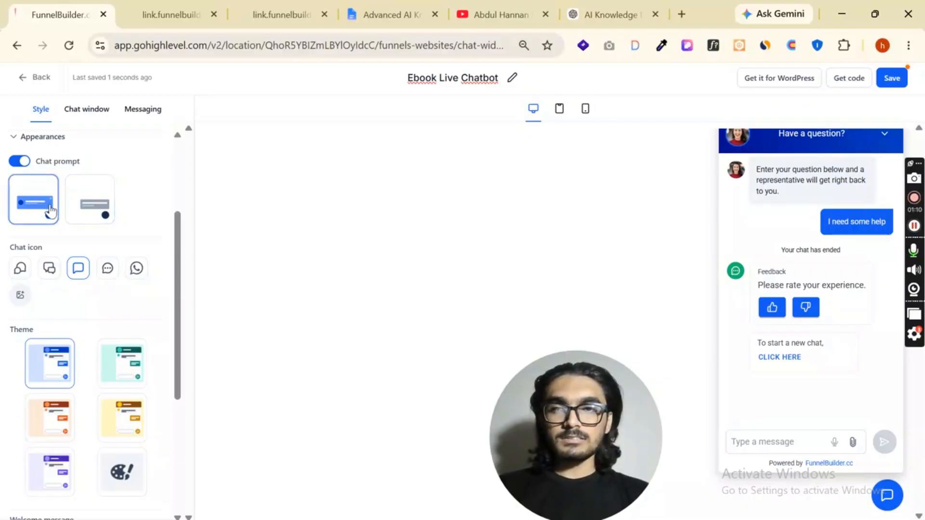
scroll(49, 208, up, 2)
click(885, 134)
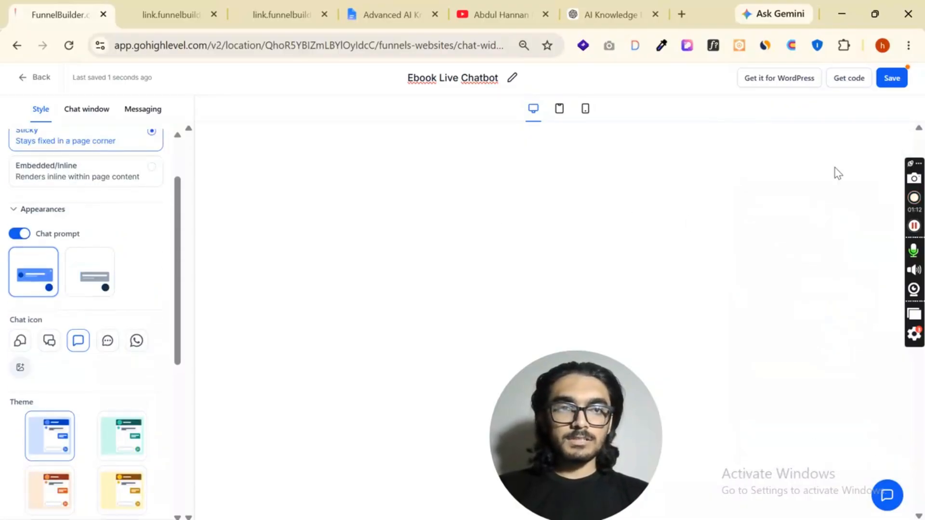
click(91, 273)
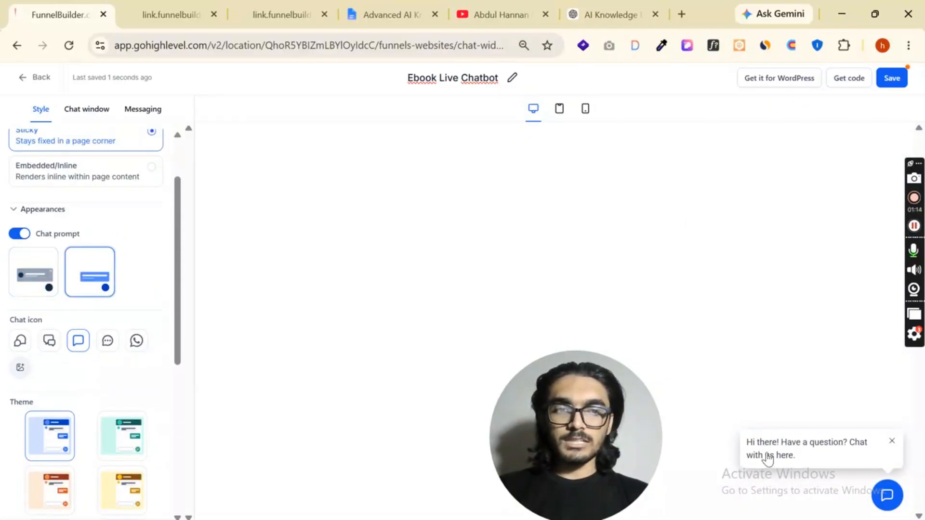
click(48, 284)
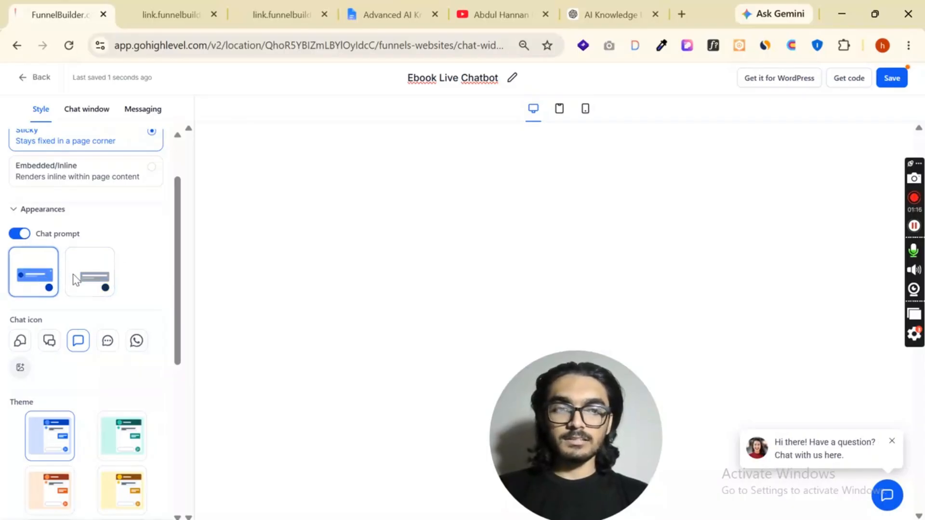
Apply the green theme to the chat widget and look over the welcome message and return visitor greeting
scroll(123, 314, down, 3)
click(112, 294)
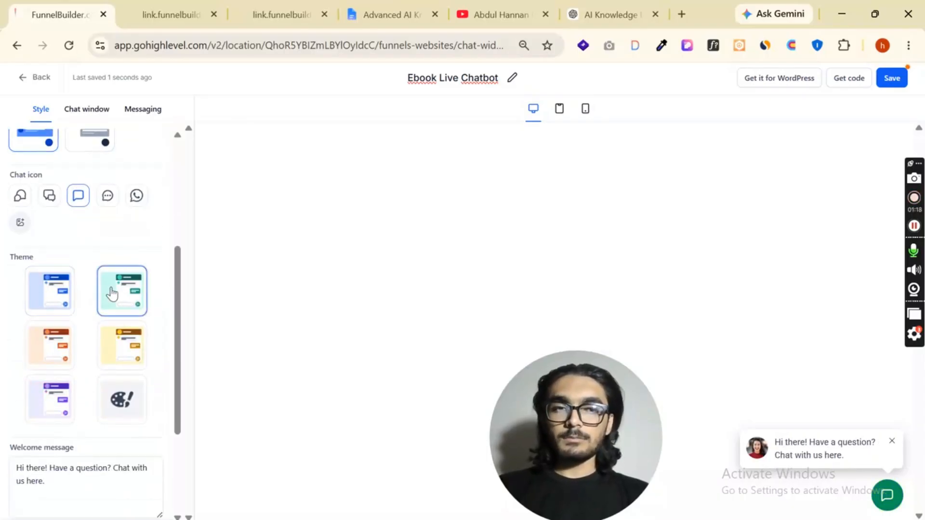
scroll(111, 298, down, 3)
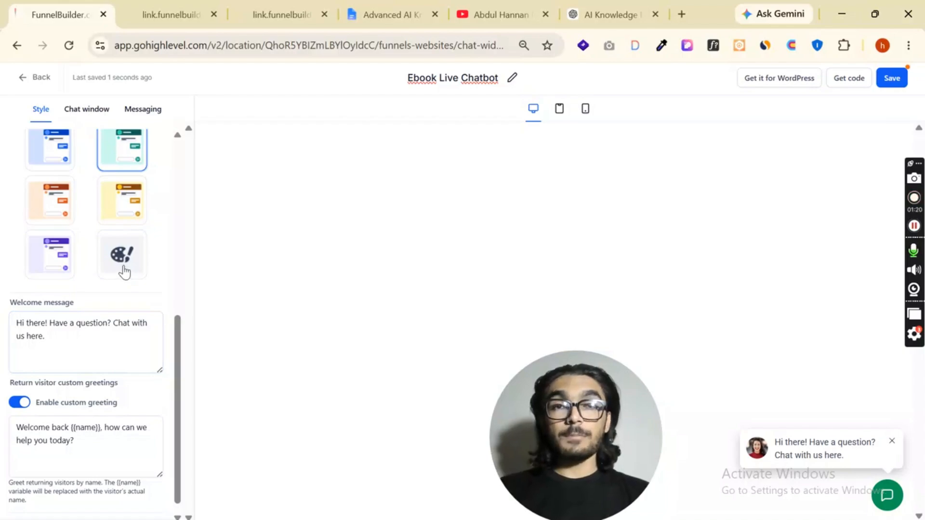
scroll(123, 274, down, 1)
click(31, 314)
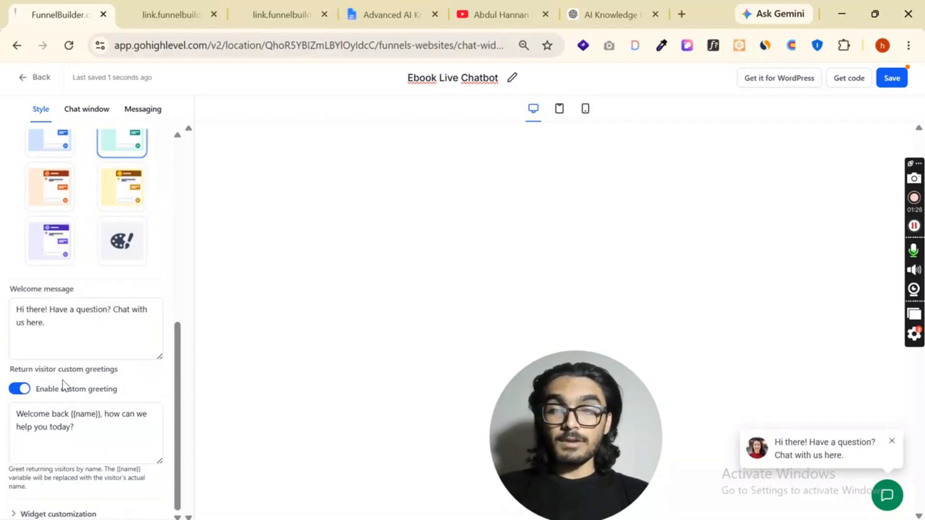
Switch the widget dimension to Custom in the widget customization settings
click(57, 515)
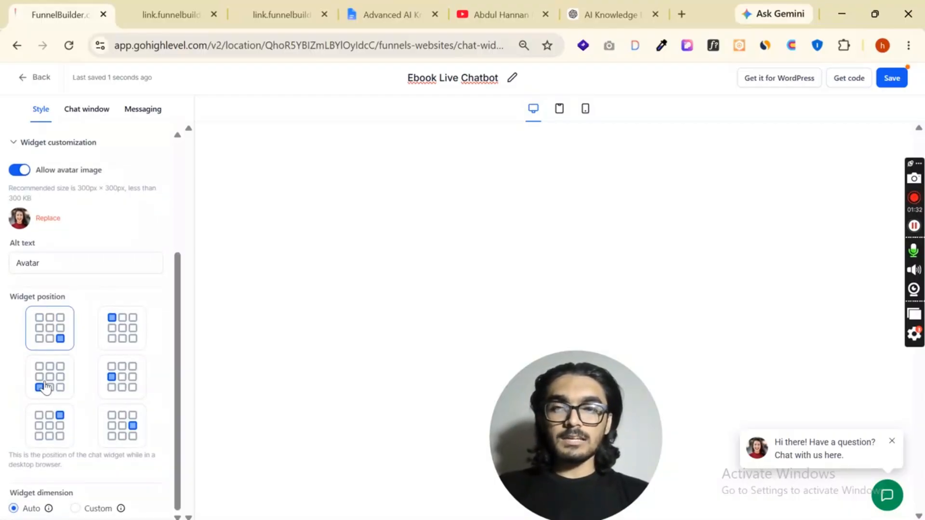
click(77, 508)
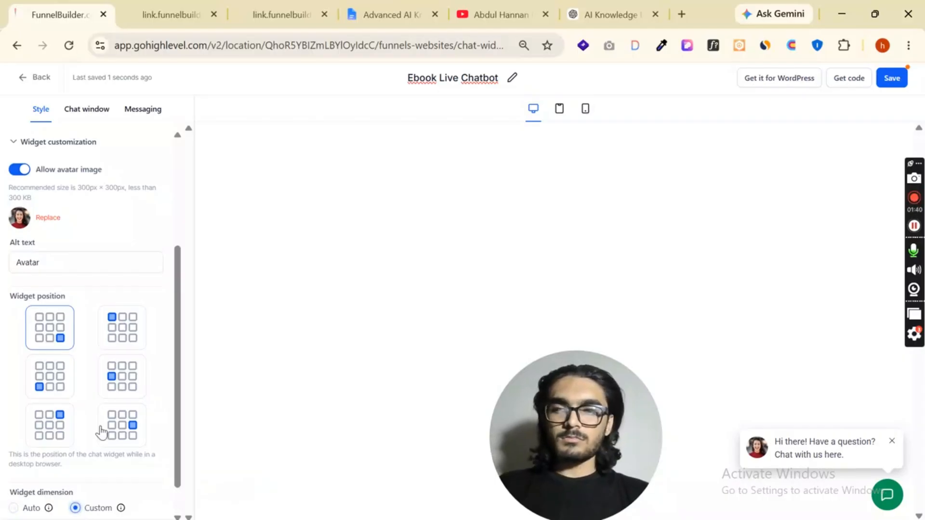
scroll(58, 496, down, 1)
click(46, 497)
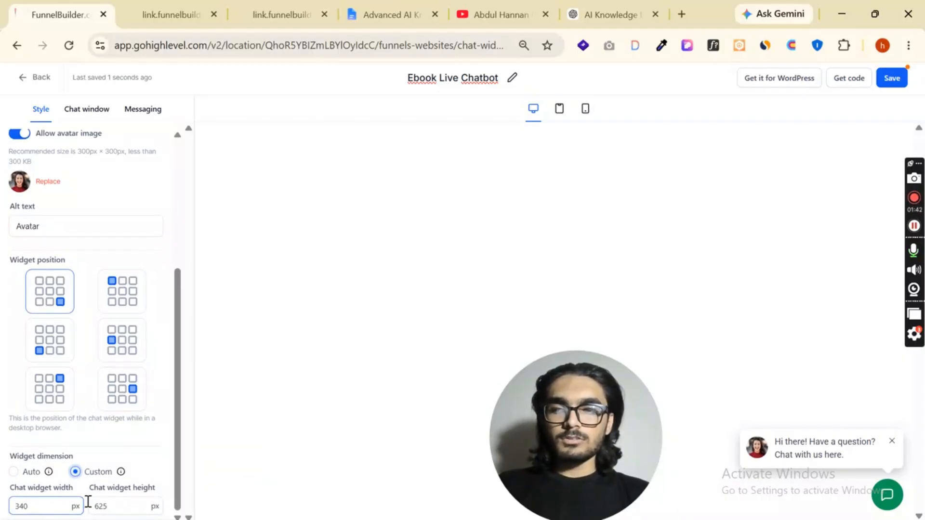
scroll(70, 353, up, 4)
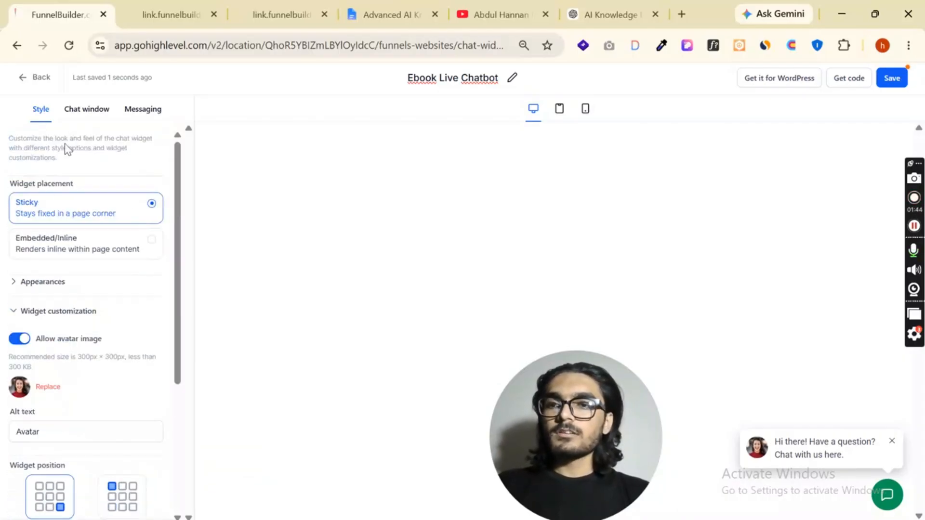
click(18, 313)
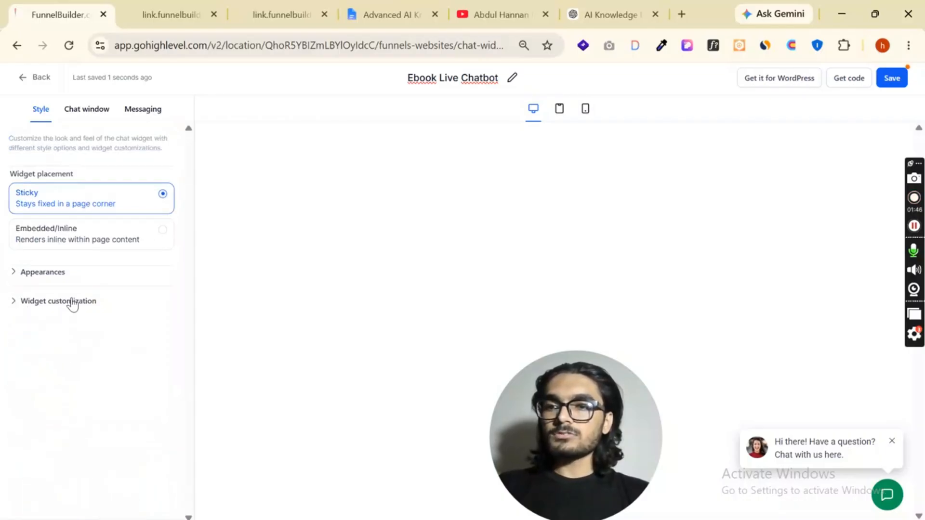
Add Email to the contact form options in the chat window's title and intro settings
click(85, 98)
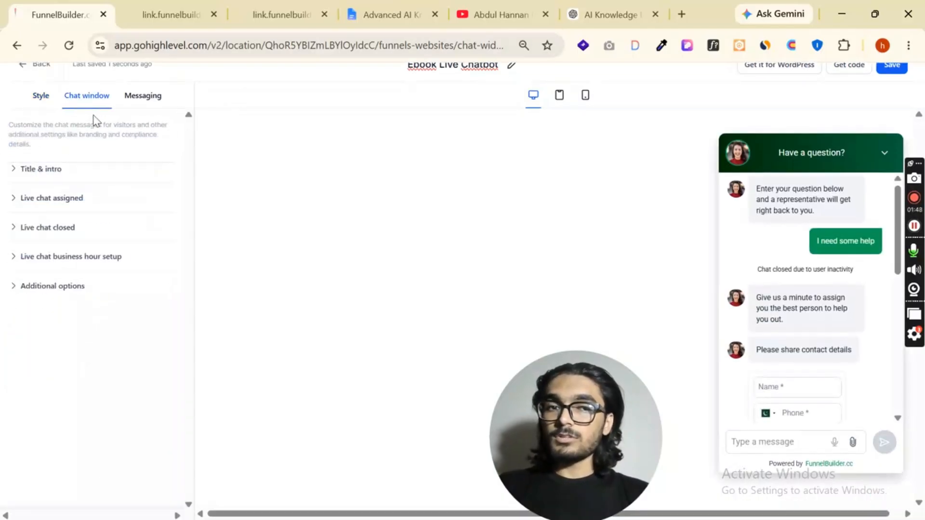
click(43, 179)
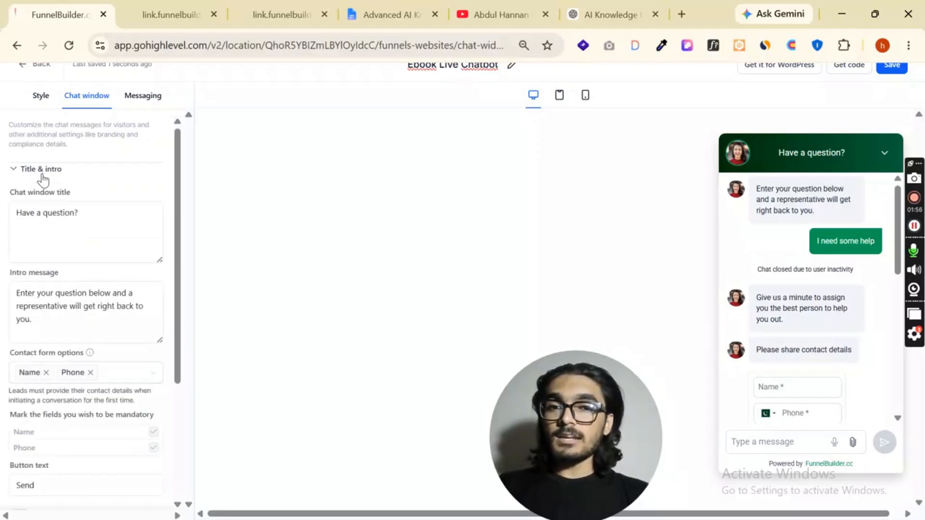
click(63, 210)
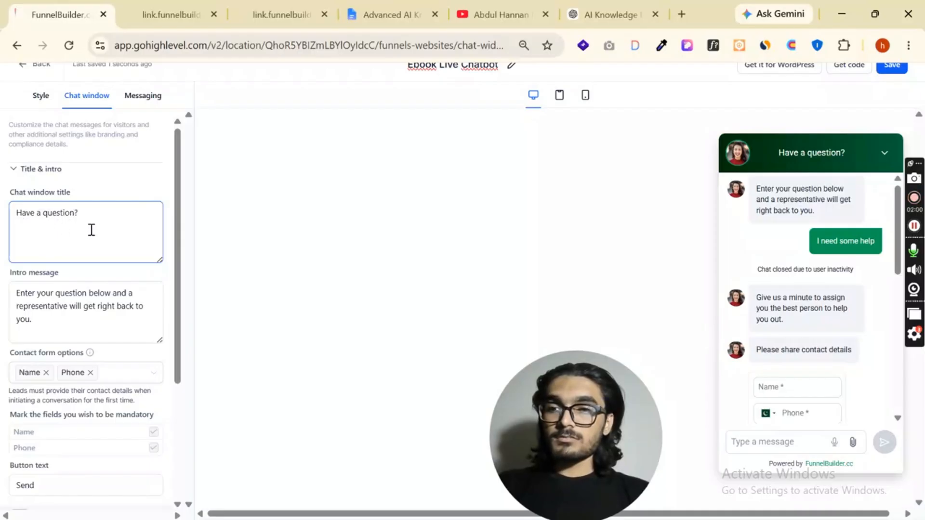
scroll(91, 229, down, 2)
click(25, 239)
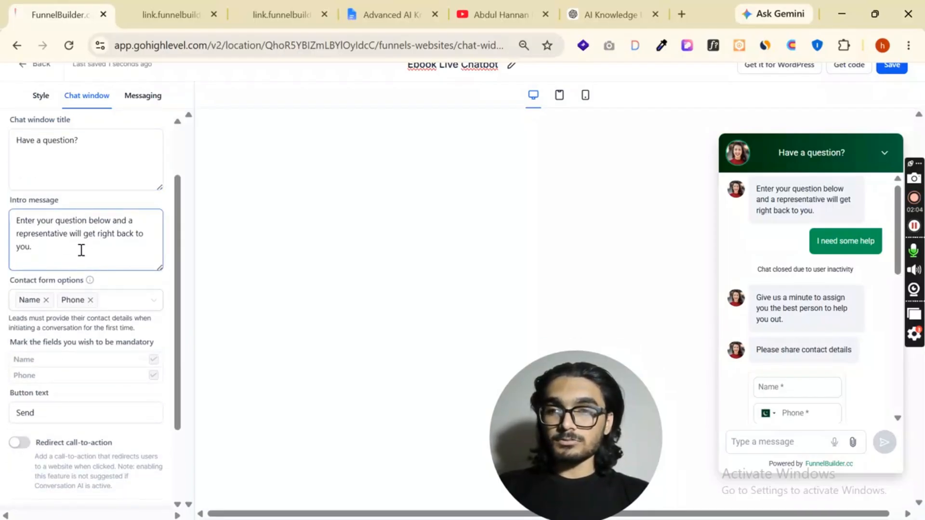
scroll(65, 255, down, 1)
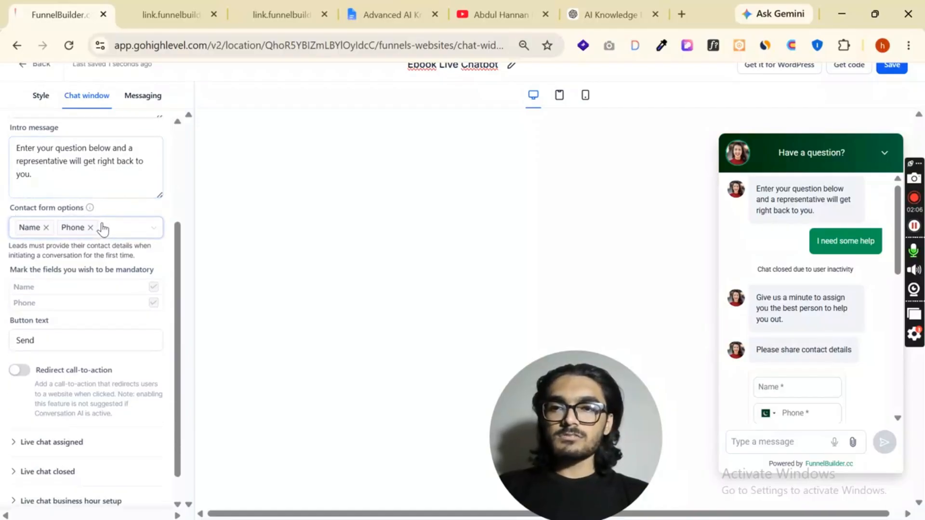
click(116, 233)
click(45, 294)
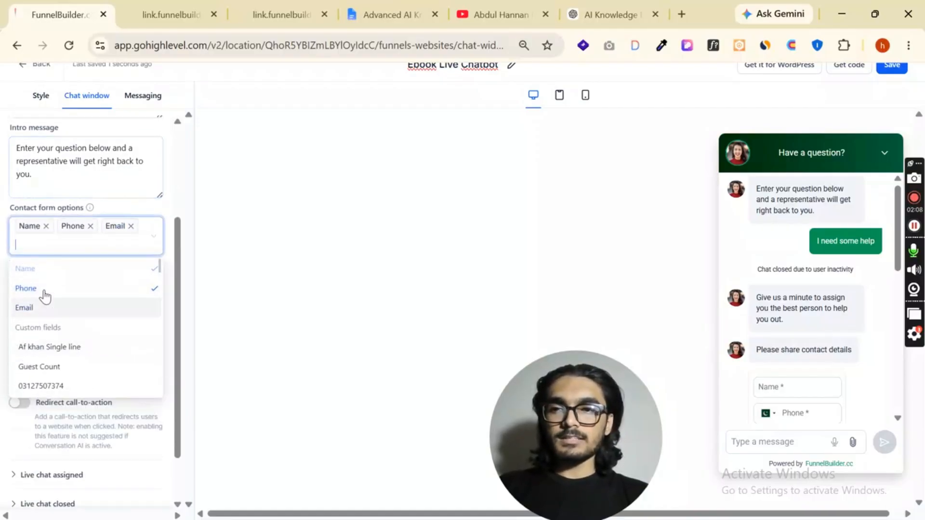
click(154, 209)
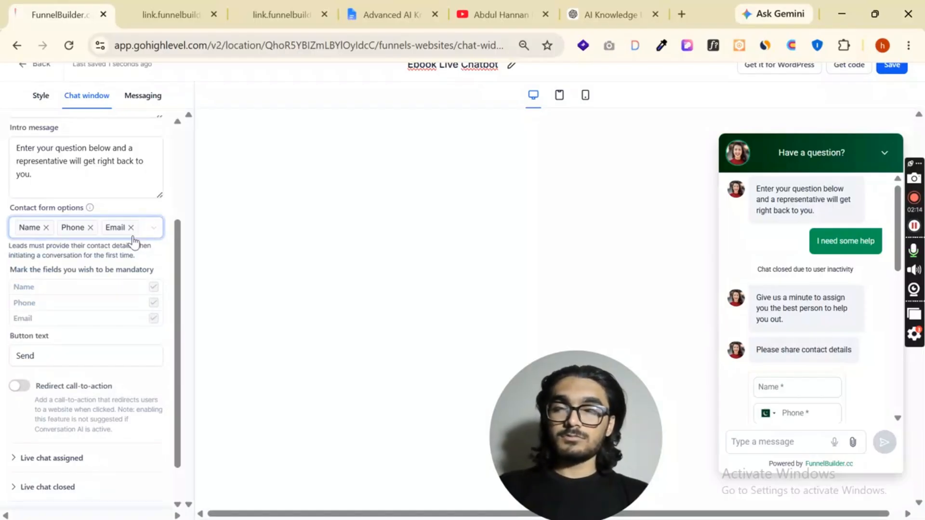
Review the contact form's button text and the settings for assigned and closed live chats
scroll(82, 257, down, 1)
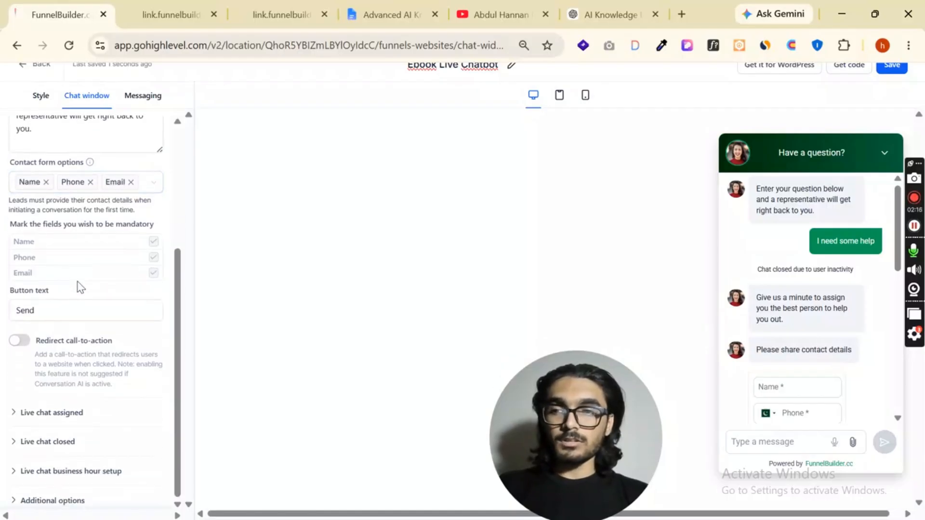
click(79, 310)
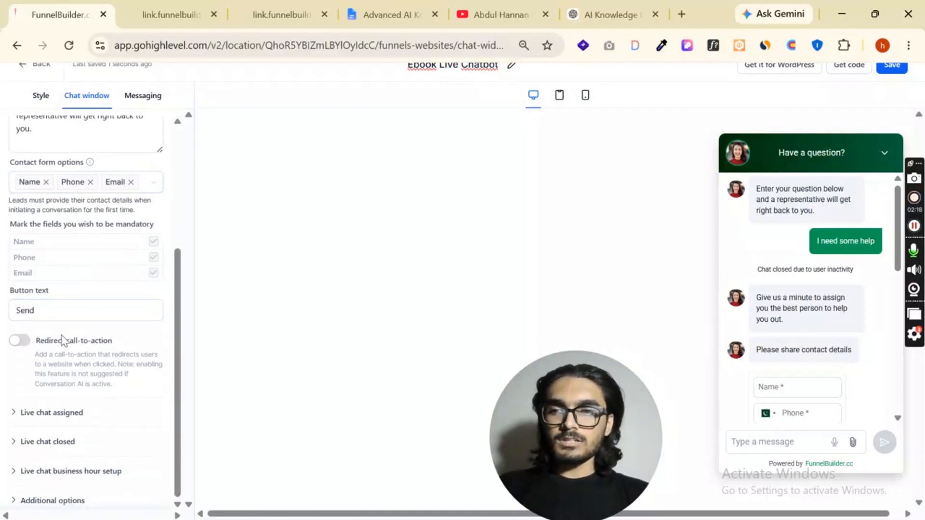
click(57, 411)
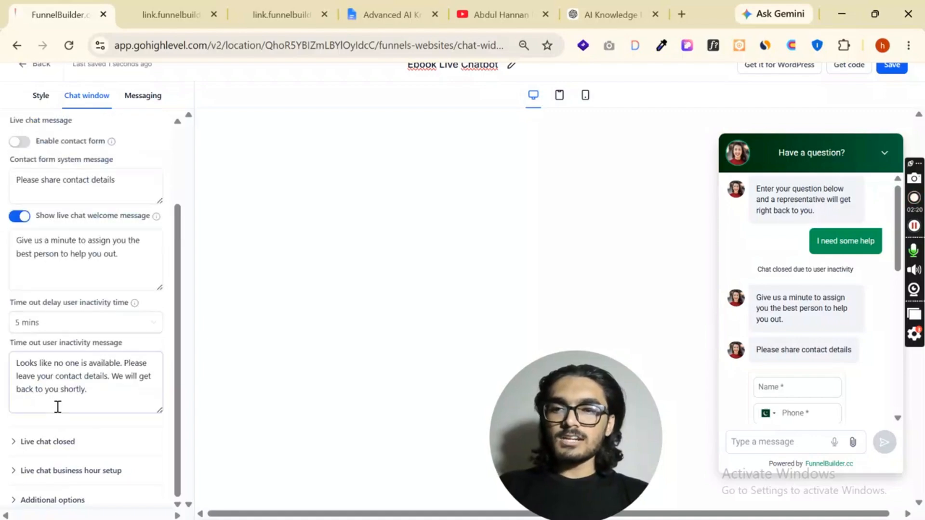
scroll(75, 308, up, 2)
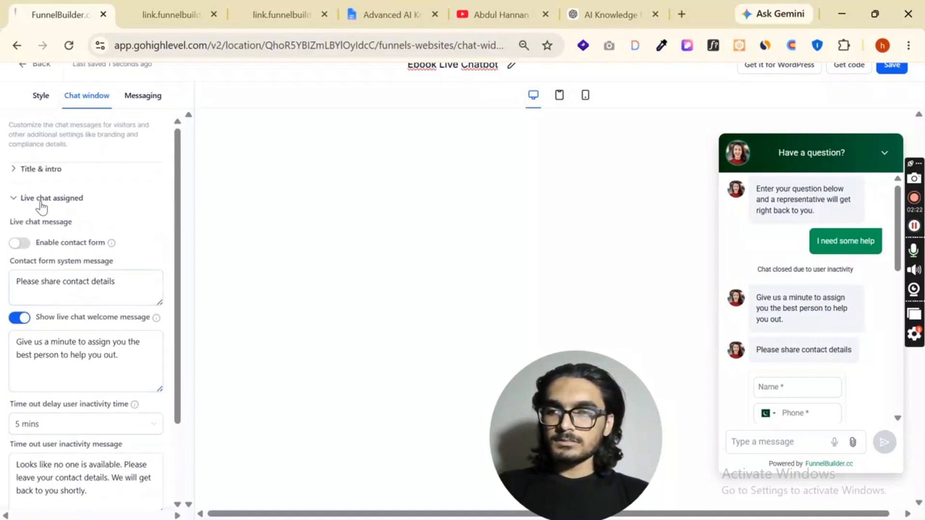
scroll(138, 252, down, 3)
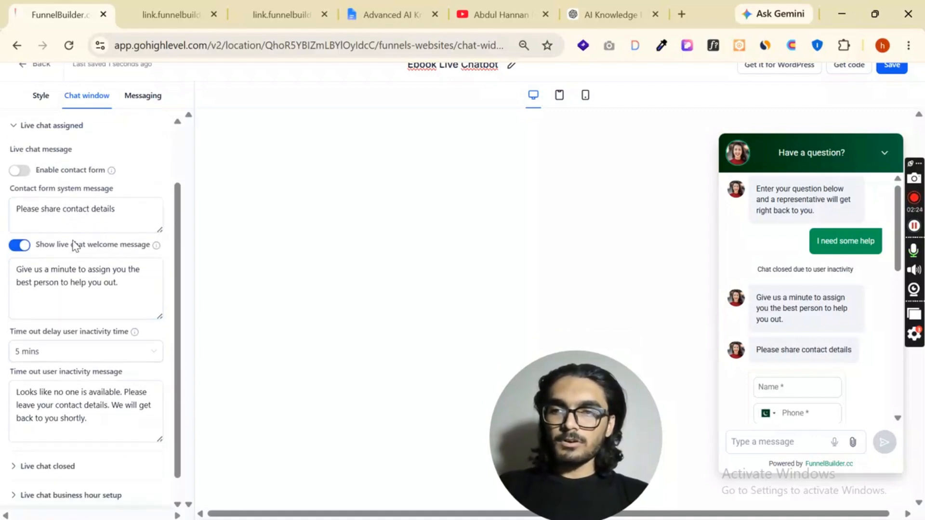
scroll(121, 215, down, 1)
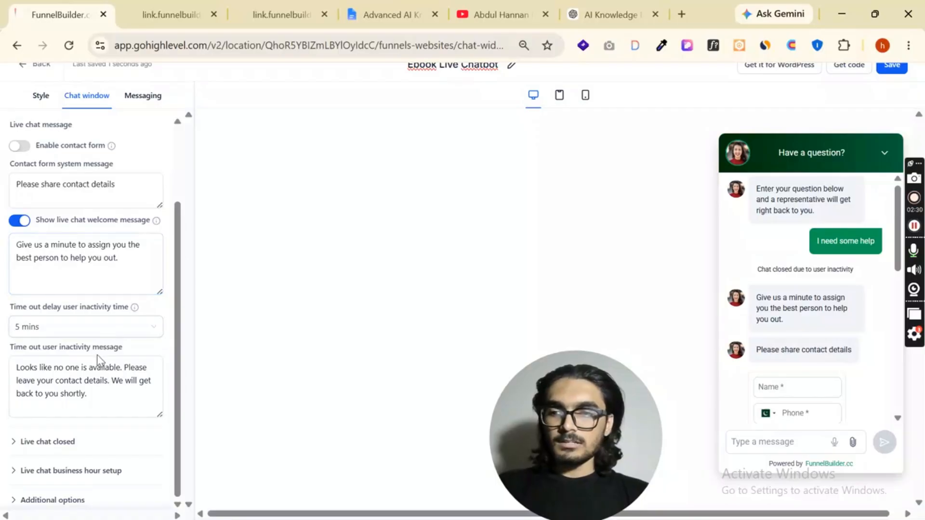
click(54, 442)
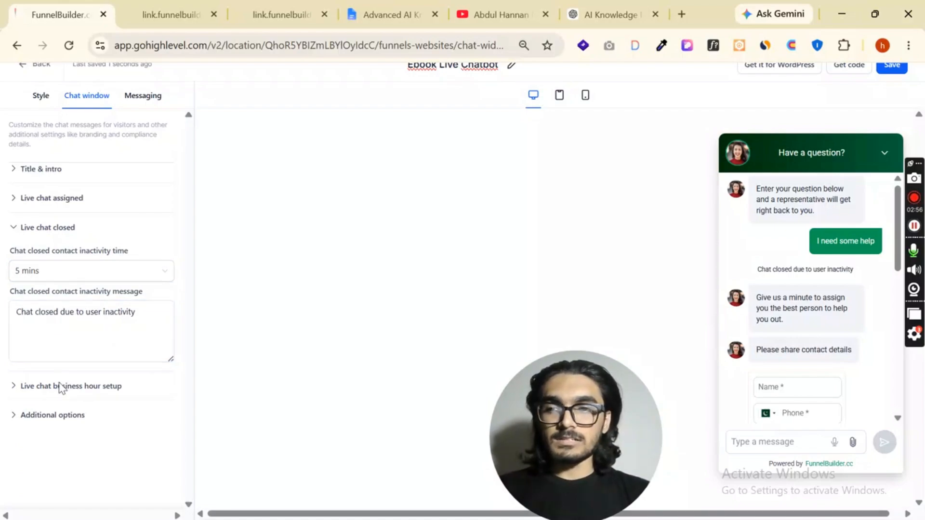
Switch on business office hours to review the offline welcome message and weekday availability, and switch the option back off
click(60, 388)
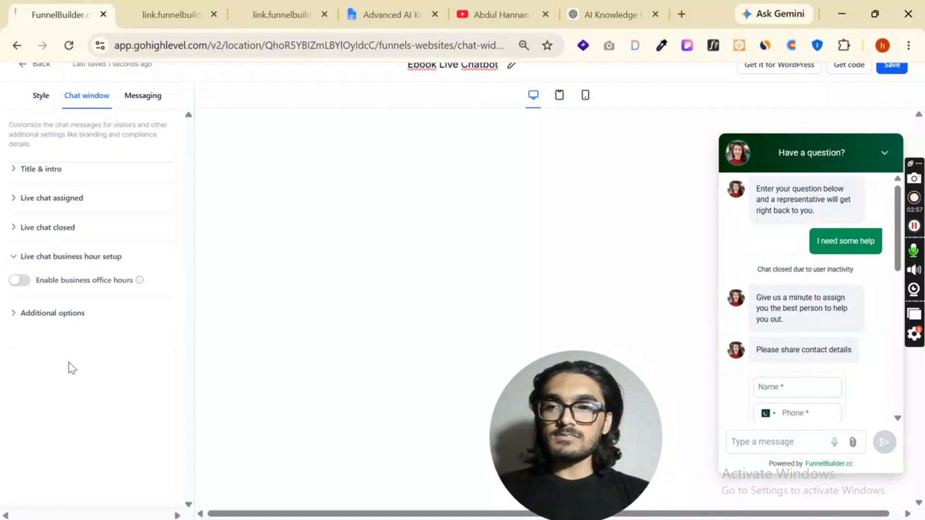
click(19, 281)
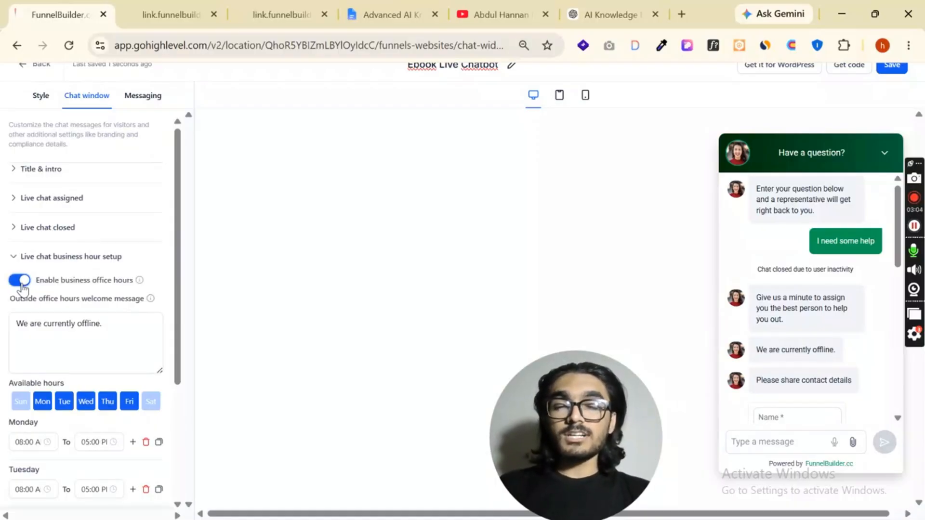
scroll(97, 292, down, 2)
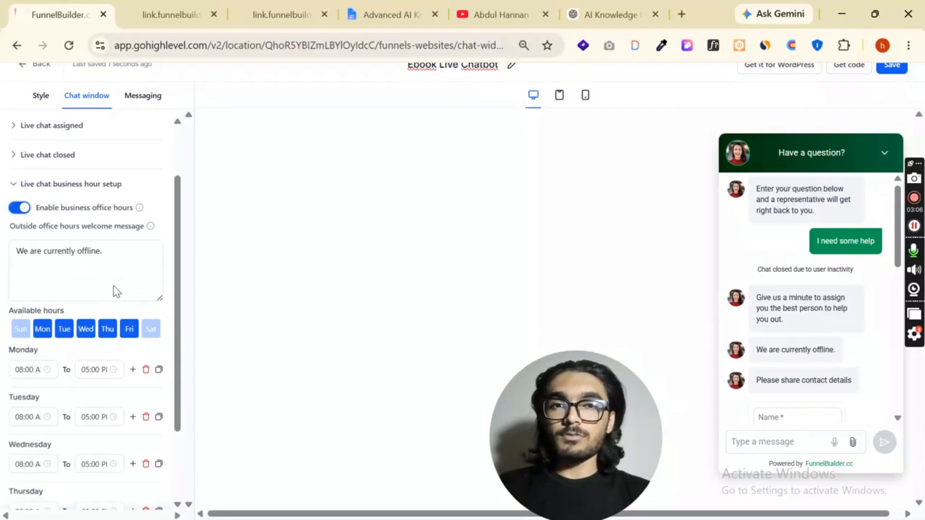
scroll(56, 324, down, 3)
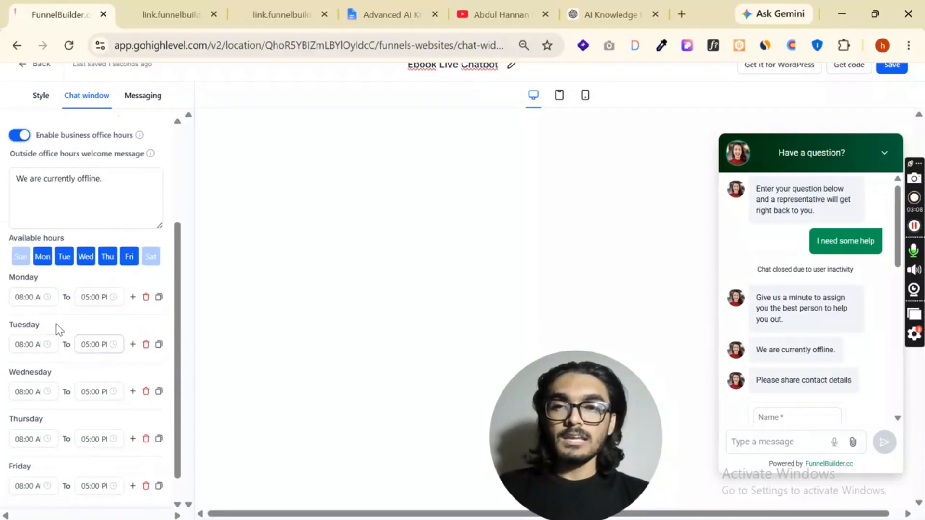
scroll(73, 376, up, 2)
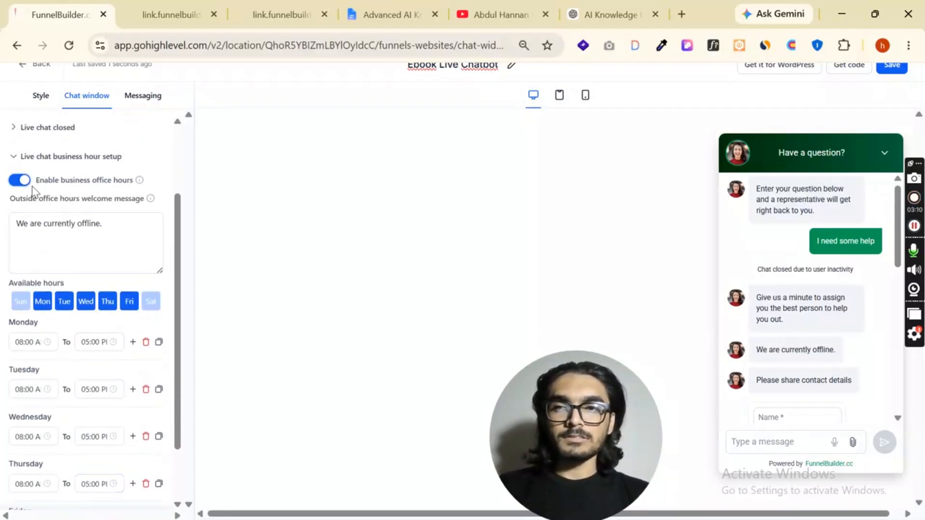
click(19, 179)
Review the additional chat window options, toggling agency branding off and on and checking its details and the HIPAA consent settings
click(49, 314)
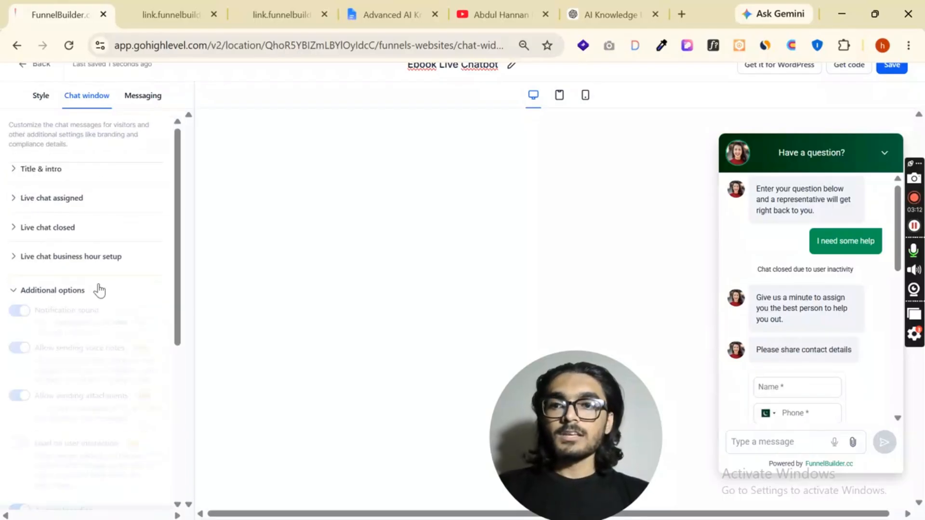
scroll(85, 274, down, 2)
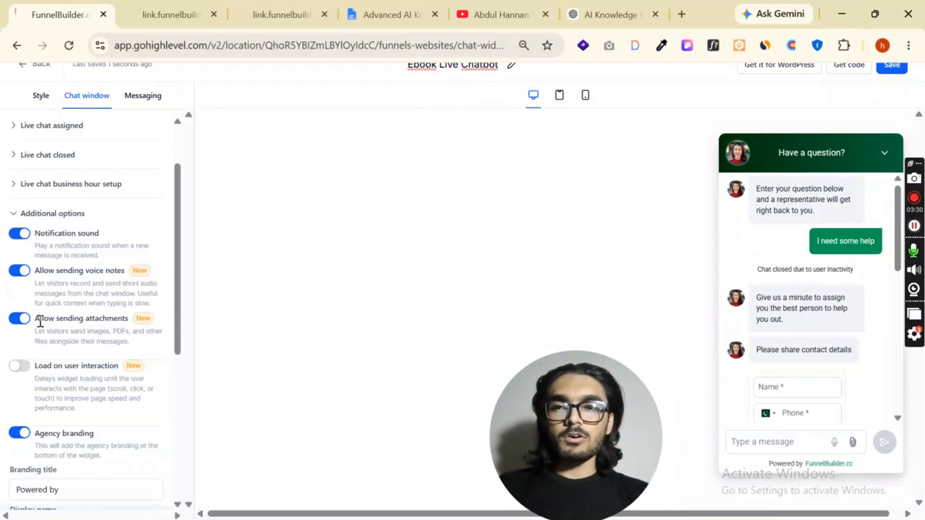
scroll(53, 322, down, 2)
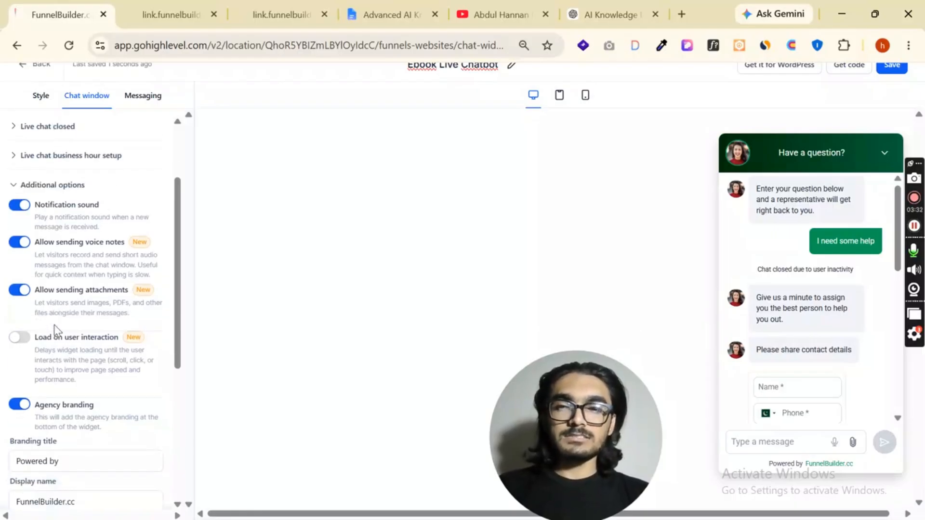
click(22, 361)
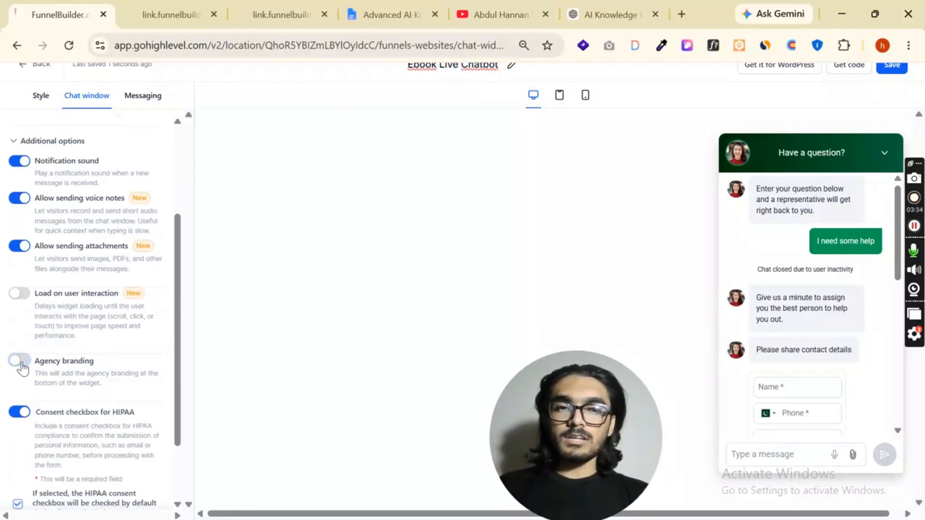
click(22, 361)
scroll(91, 419, down, 4)
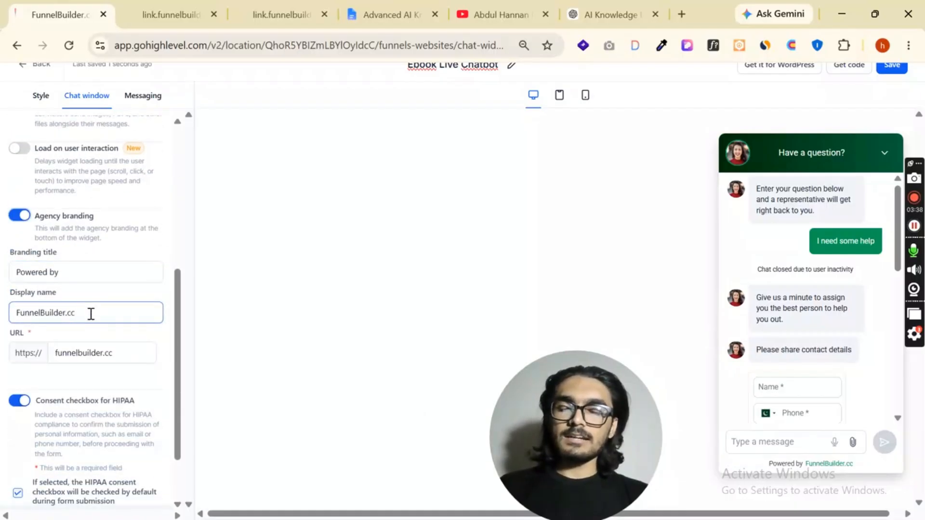
click(99, 361)
scroll(33, 352, down, 2)
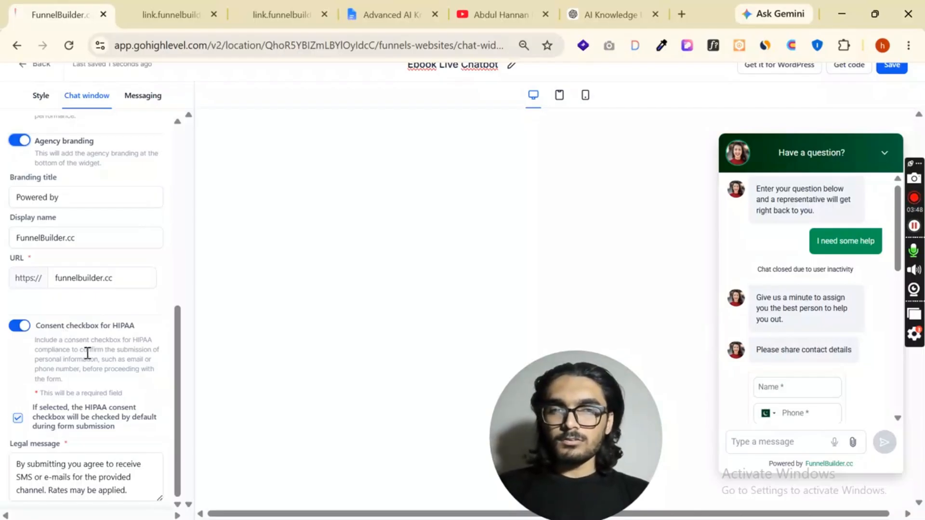
scroll(24, 355, up, 10)
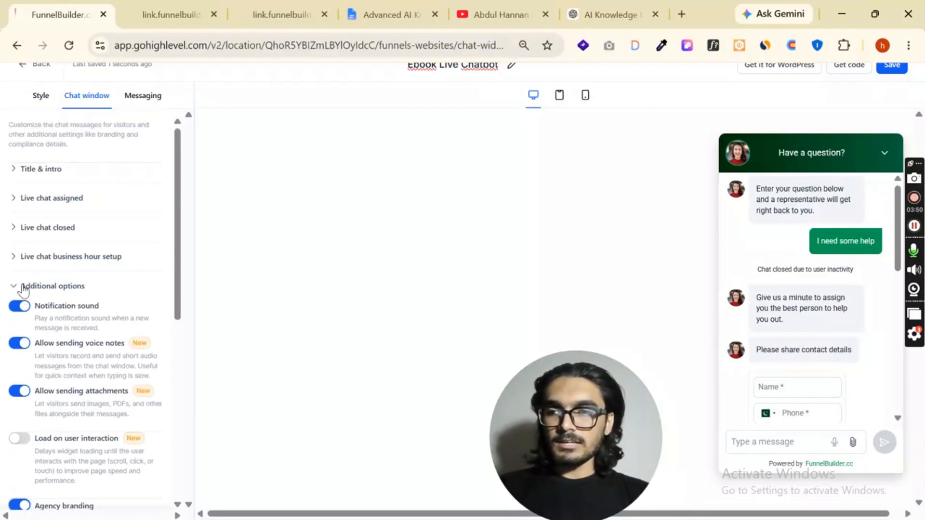
click(24, 288)
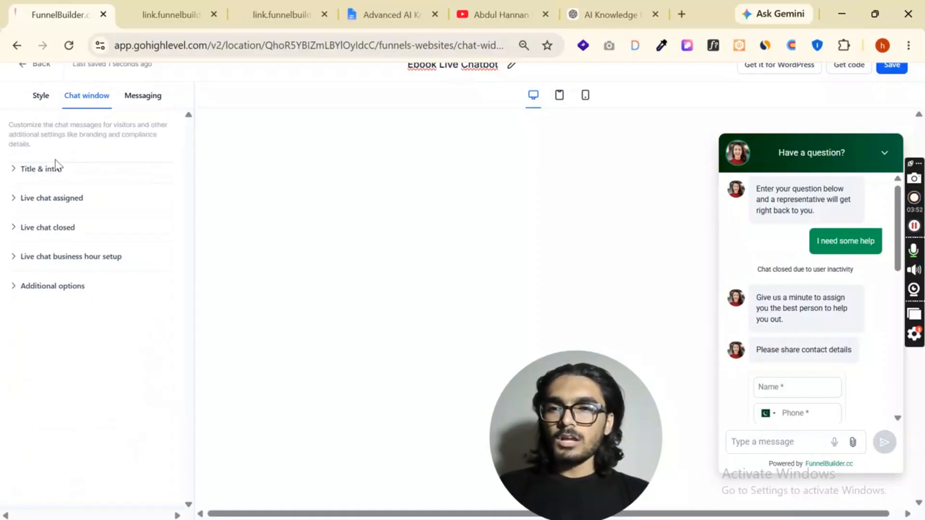
Review the acknowledgement message, feedback message and feedback submission note in the messaging settings
click(144, 97)
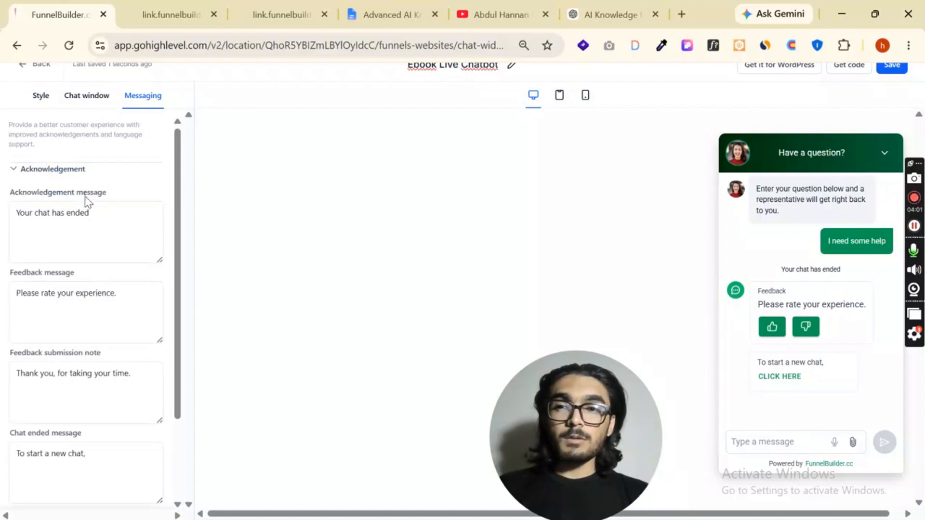
click(86, 217)
scroll(96, 223, down, 2)
click(86, 236)
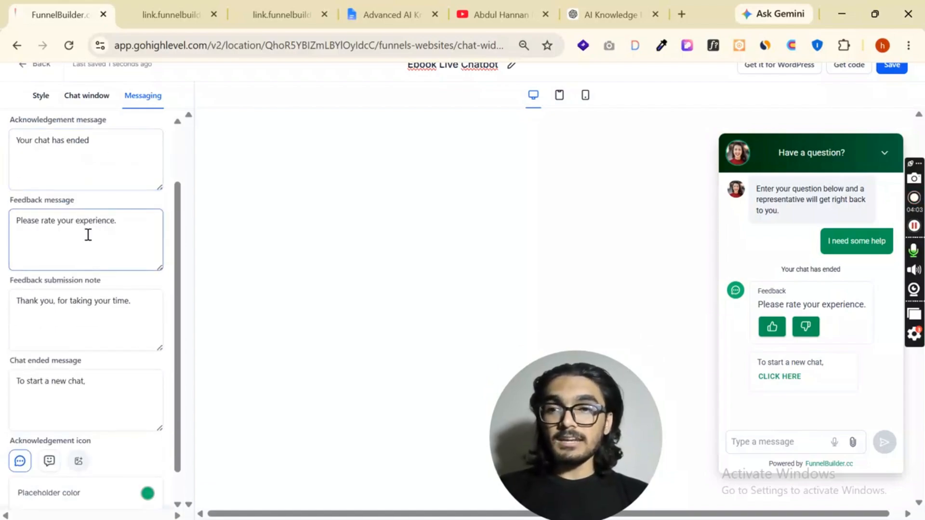
scroll(120, 201, down, 1)
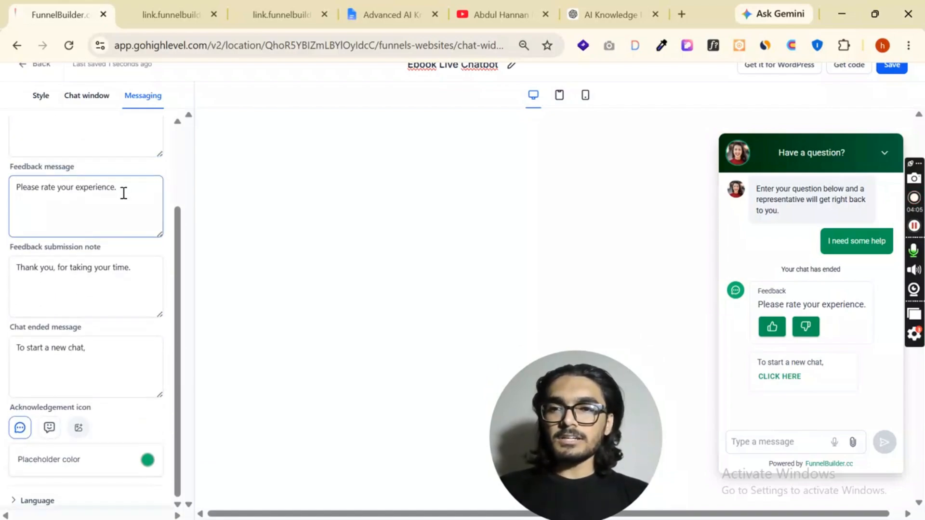
click(113, 268)
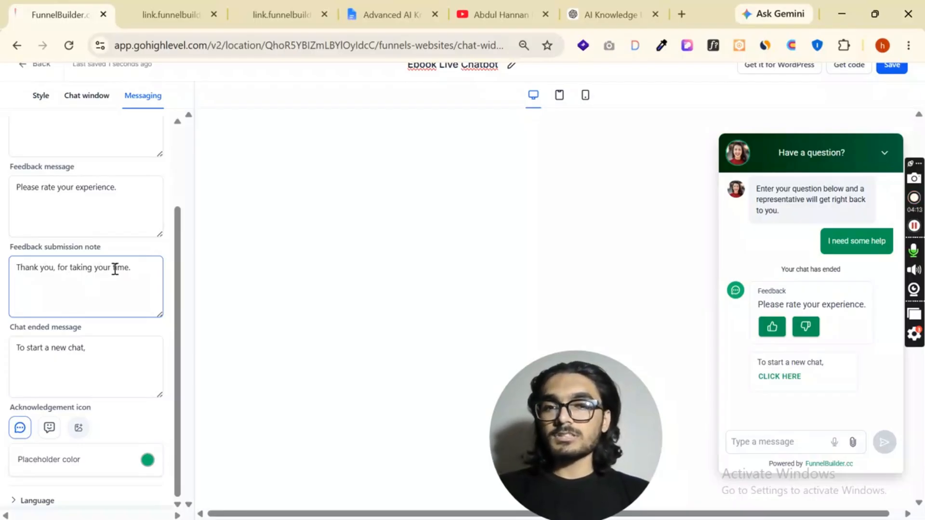
Submit a thumbs-up rating in the chat preview and check the feedback submission note and chat ended message
click(441, 323)
click(772, 328)
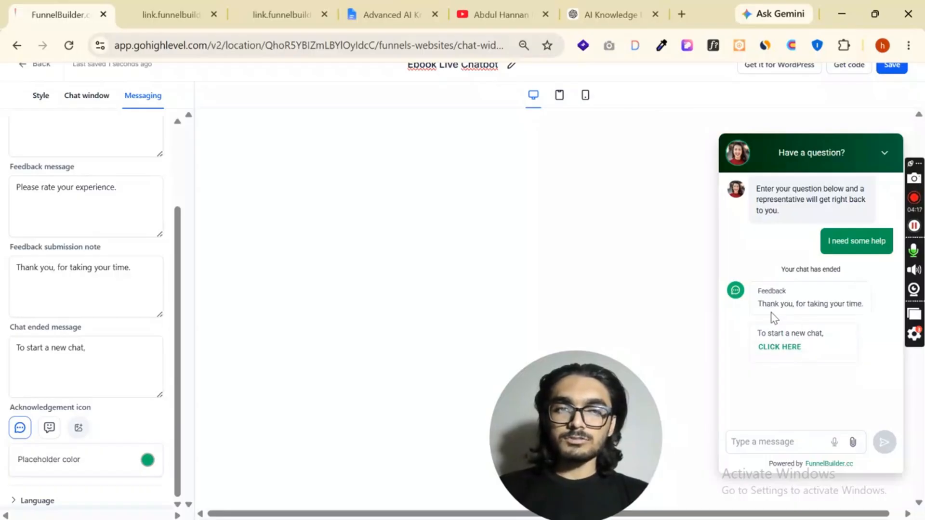
drag(762, 306, 855, 310)
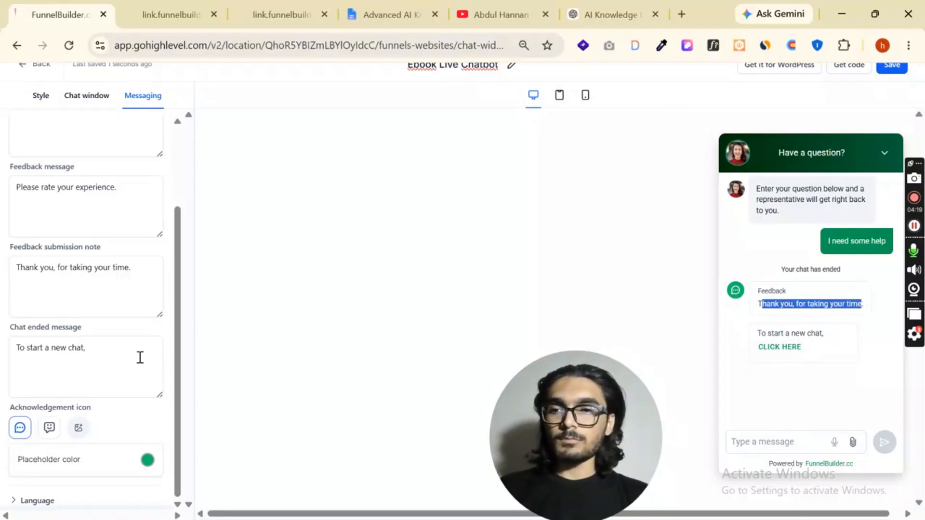
click(114, 353)
Choose the smiley chat bubble as the acknowledgement icon and change its placeholder color to a lime green
click(49, 428)
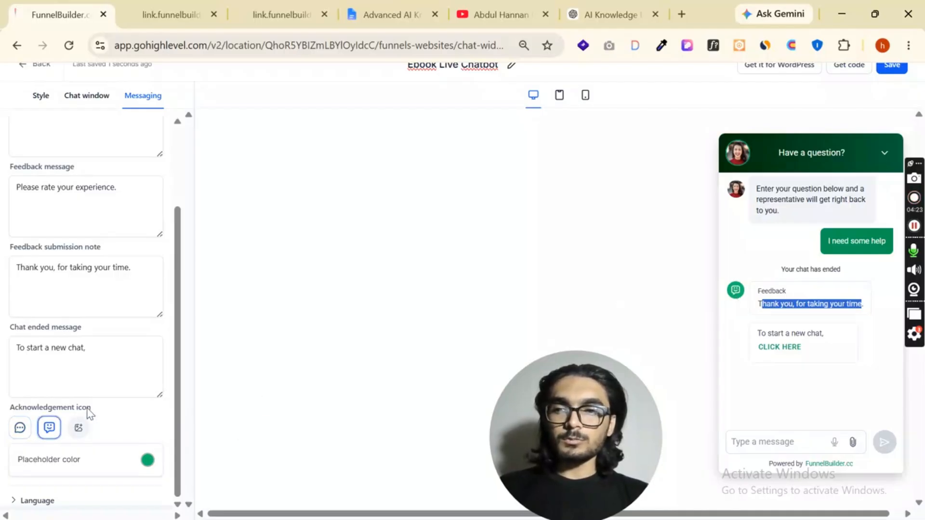
click(147, 460)
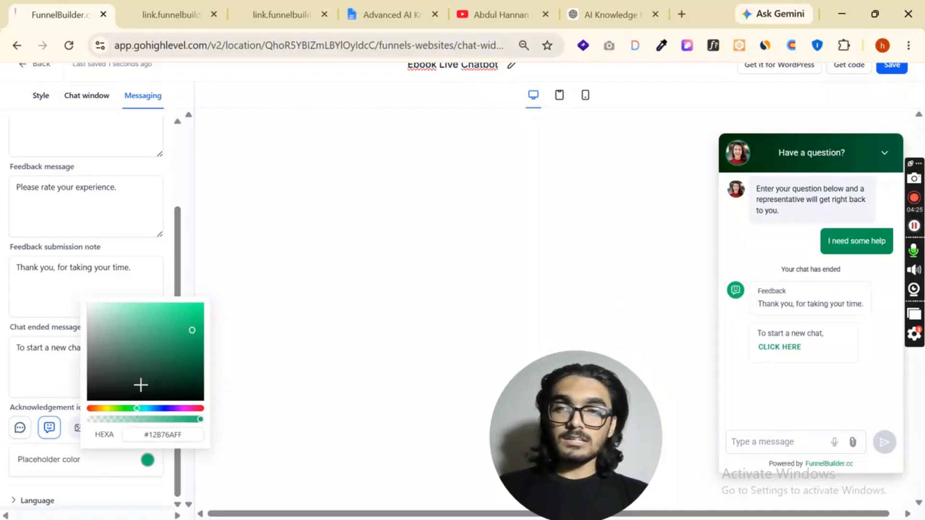
click(119, 408)
drag(158, 367, 188, 319)
click(153, 276)
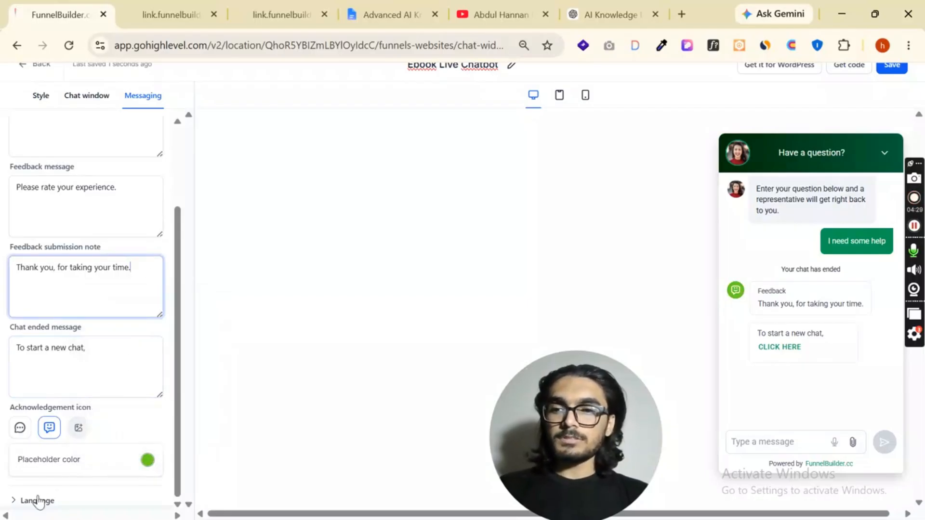
Look through the available chat widget languages, leaving English (United States) selected
click(40, 502)
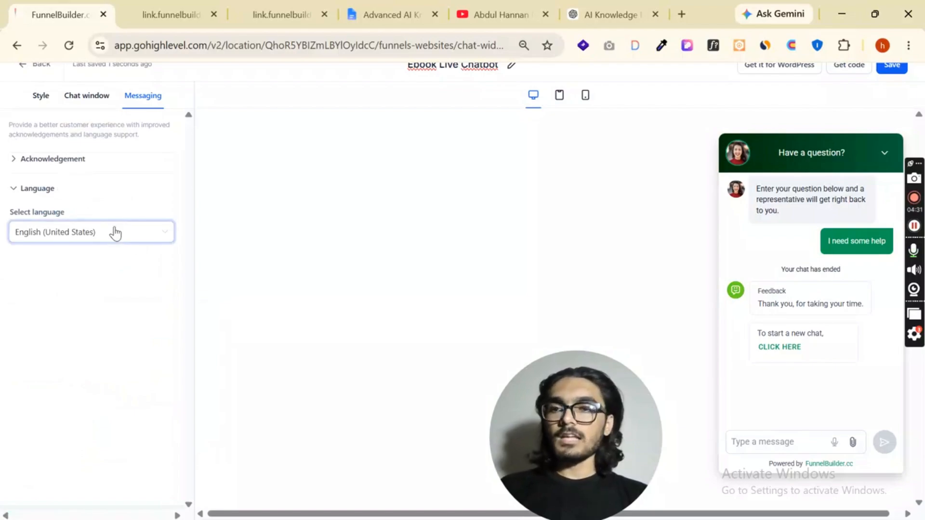
click(116, 233)
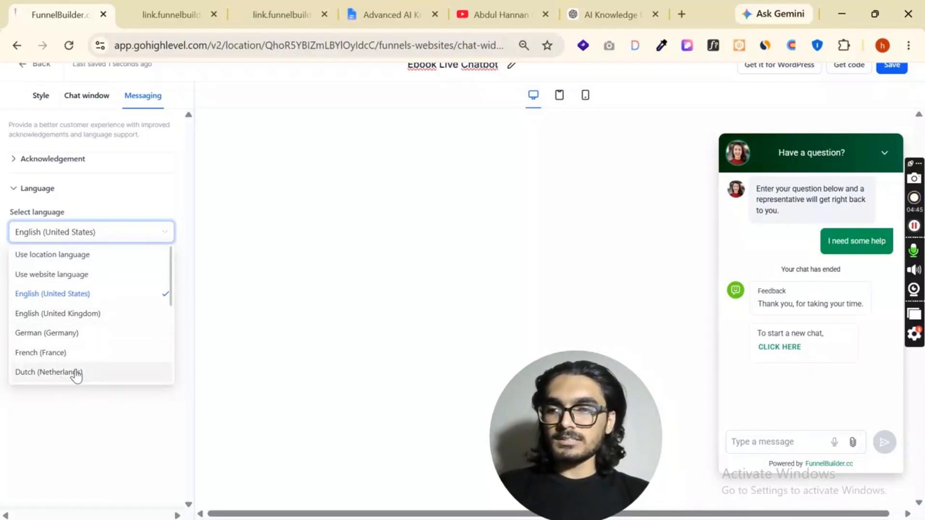
scroll(77, 371, down, 1)
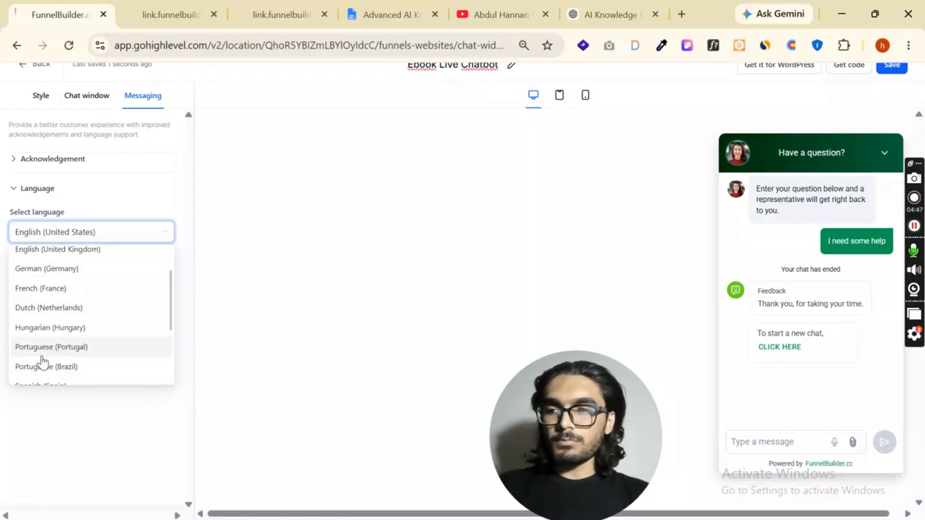
scroll(85, 369, down, 1)
scroll(89, 357, down, 1)
scroll(88, 330, up, 4)
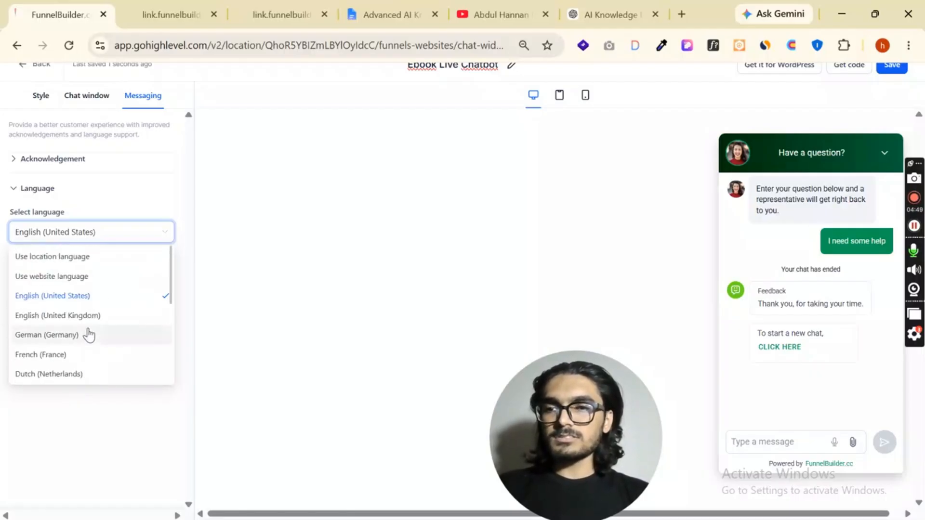
click(65, 450)
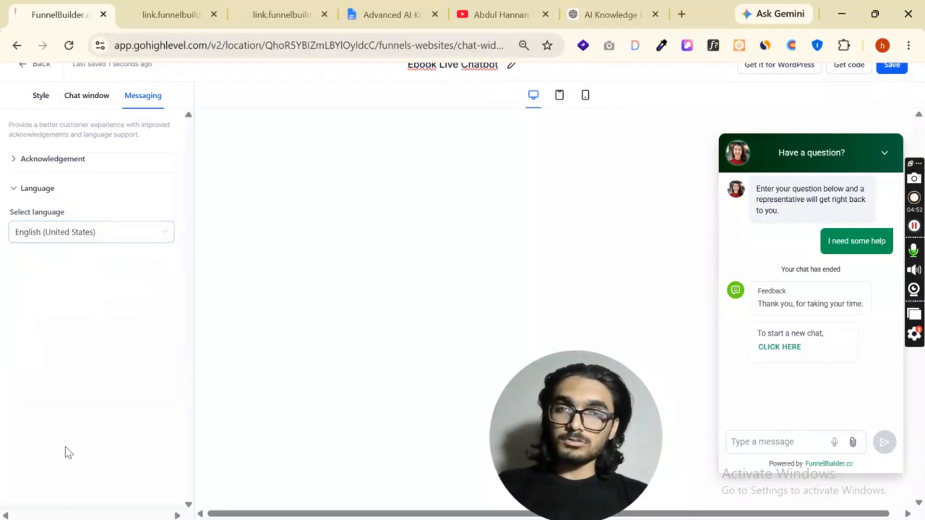
click(41, 96)
click(77, 99)
click(147, 99)
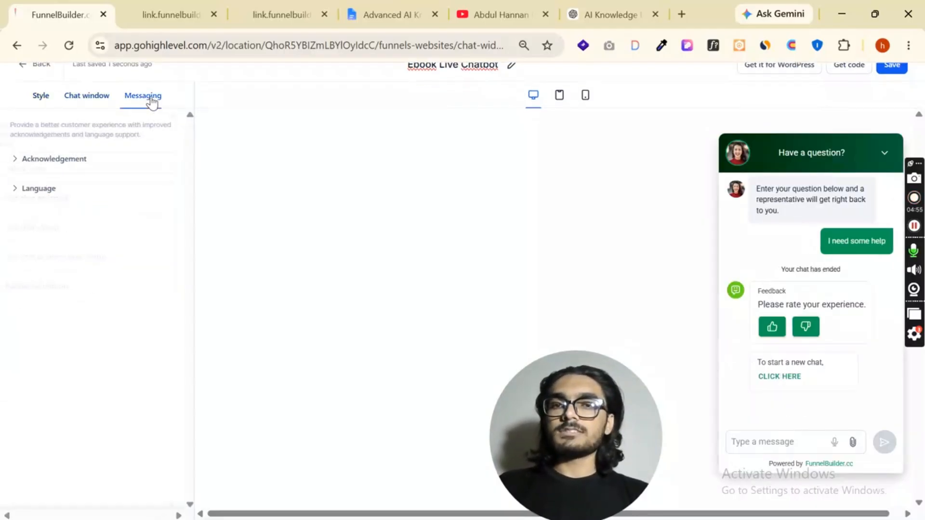
click(95, 96)
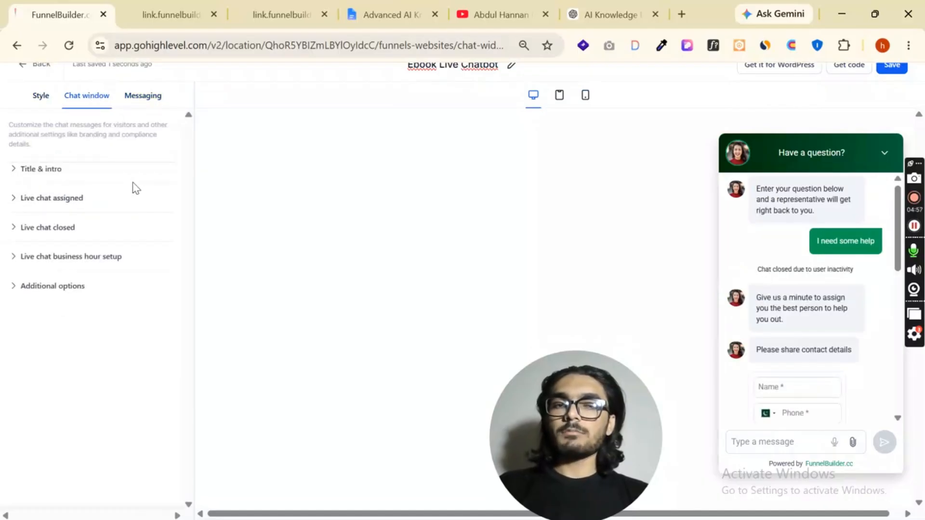
Preview the chat widget on tablet and mobile and return to the desktop preview
click(554, 99)
click(536, 97)
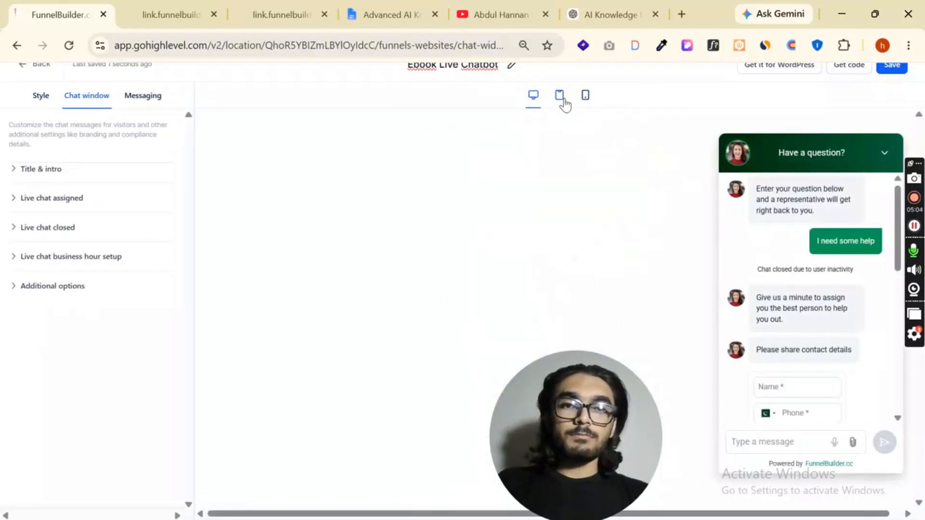
click(585, 95)
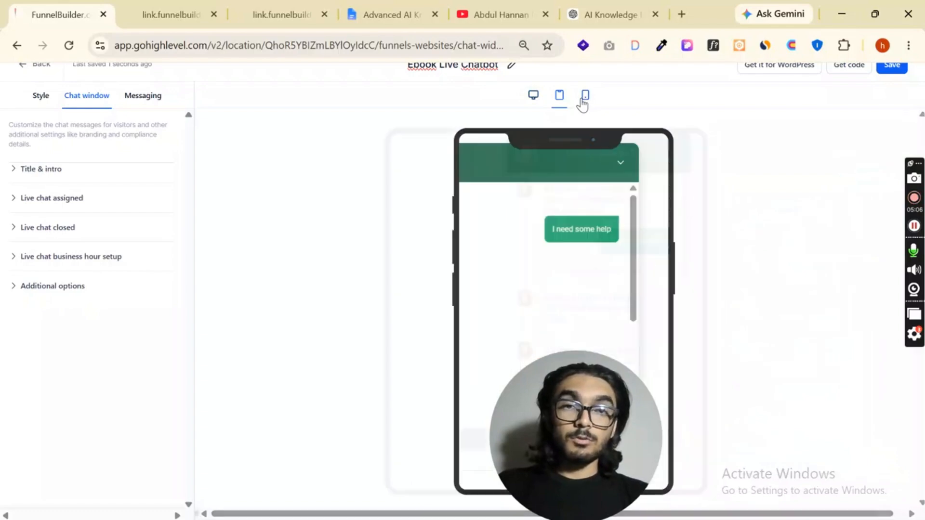
click(533, 96)
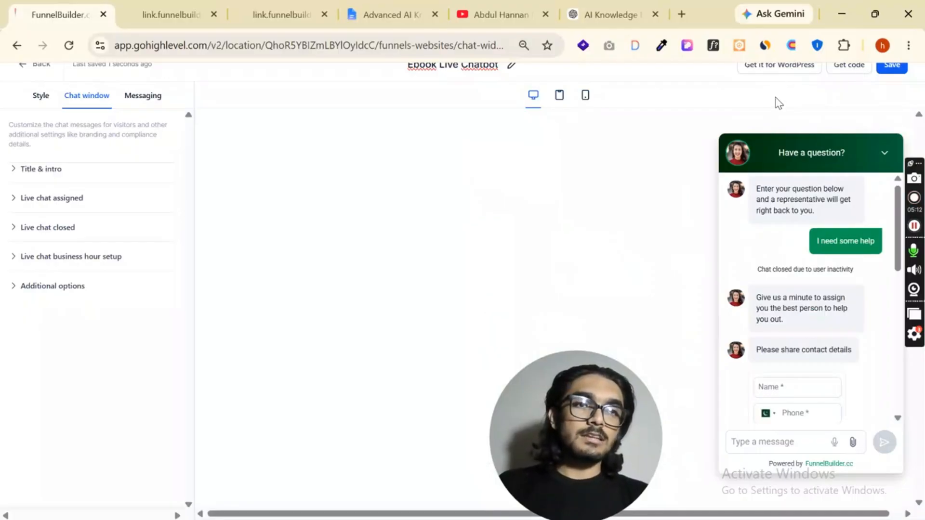
key(ctrl+minus)
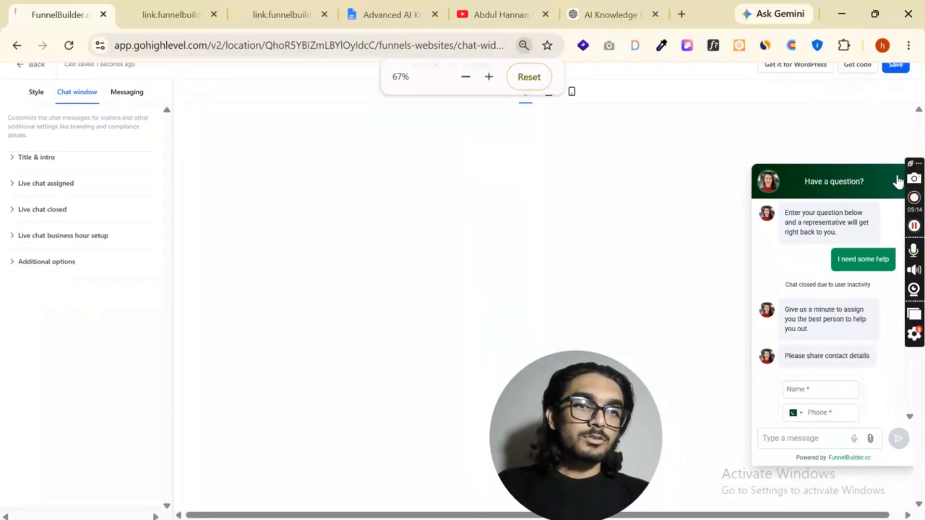
key(ctrl+minus)
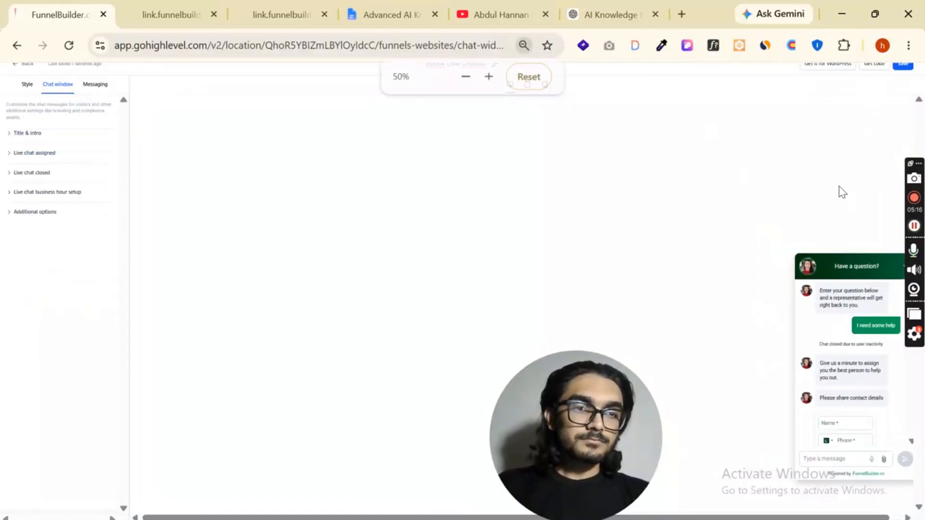
key(ctrl+minus)
key(ctrl+plus)
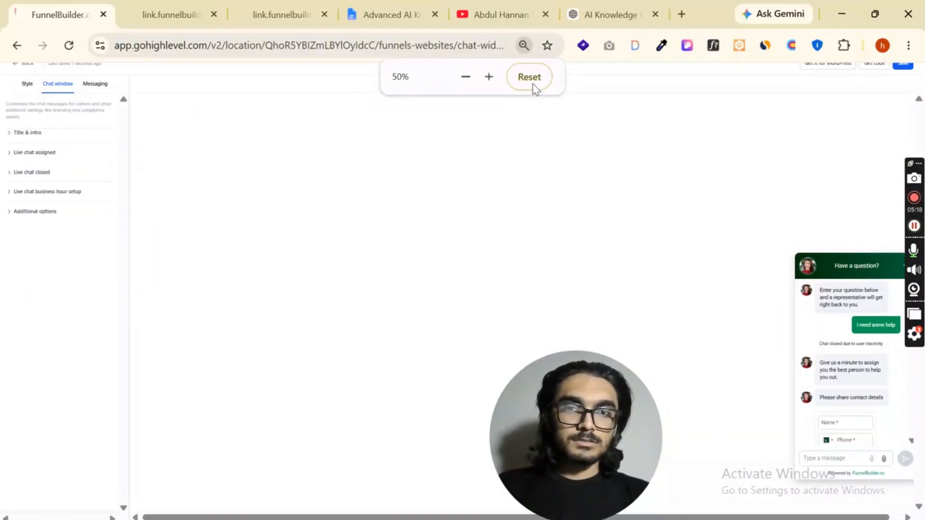
Save the Ebook Live Chatbot widget and return to the list of chat widgets
click(530, 79)
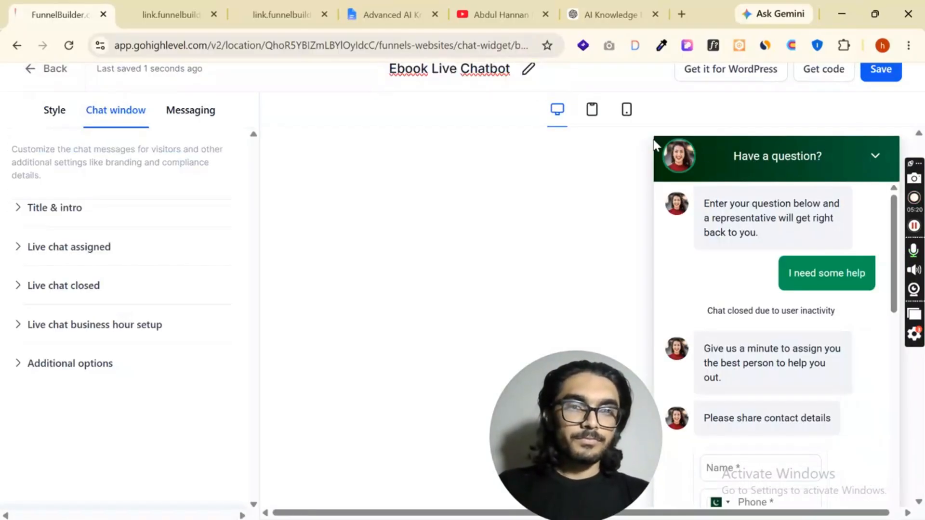
key(ctrl+minus)
click(871, 73)
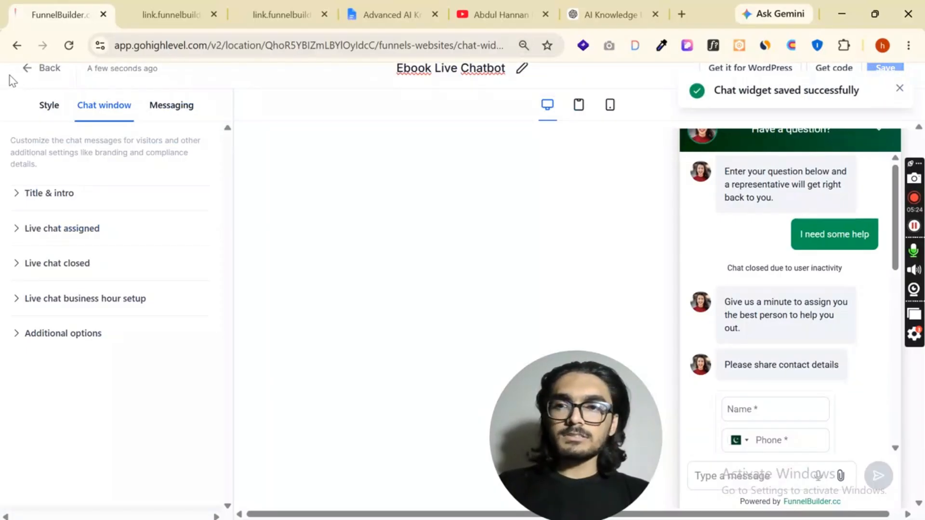
click(41, 68)
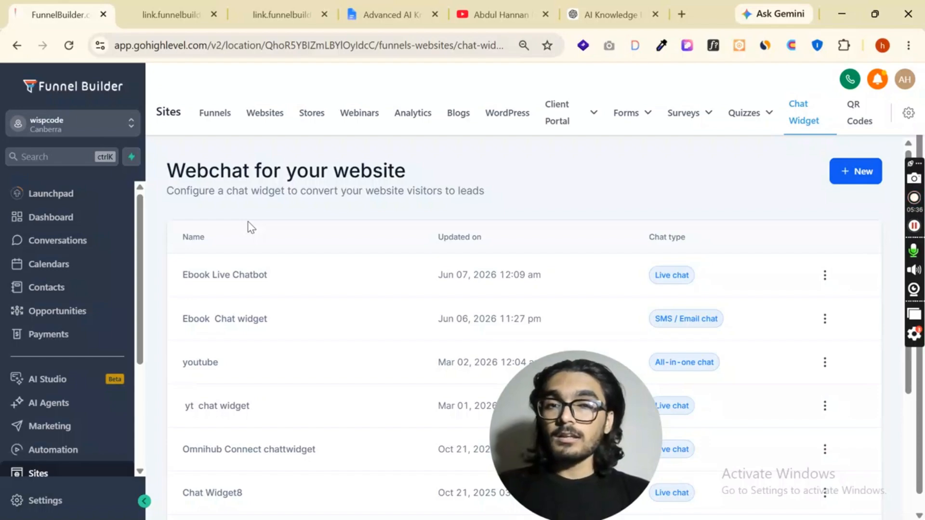
Open the Ebook Chat Bot for editing from the Conversation AI agents list
click(57, 404)
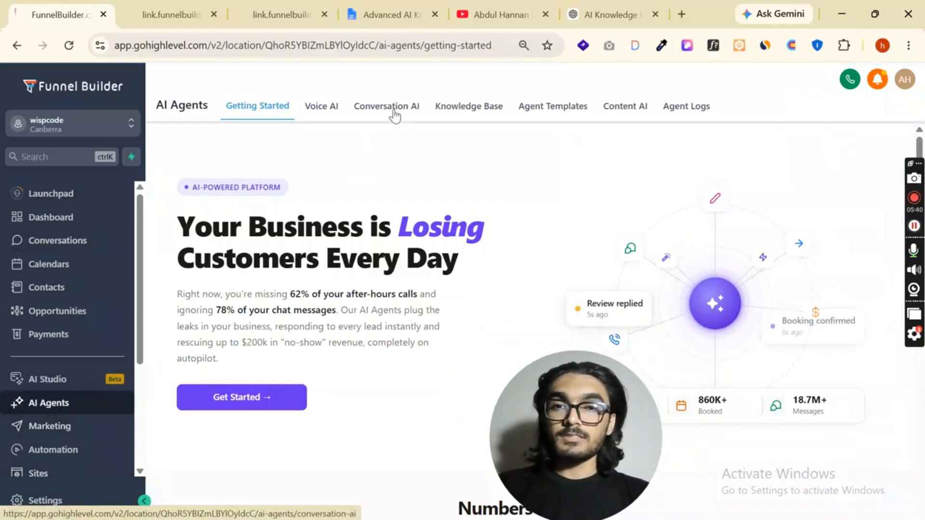
click(393, 109)
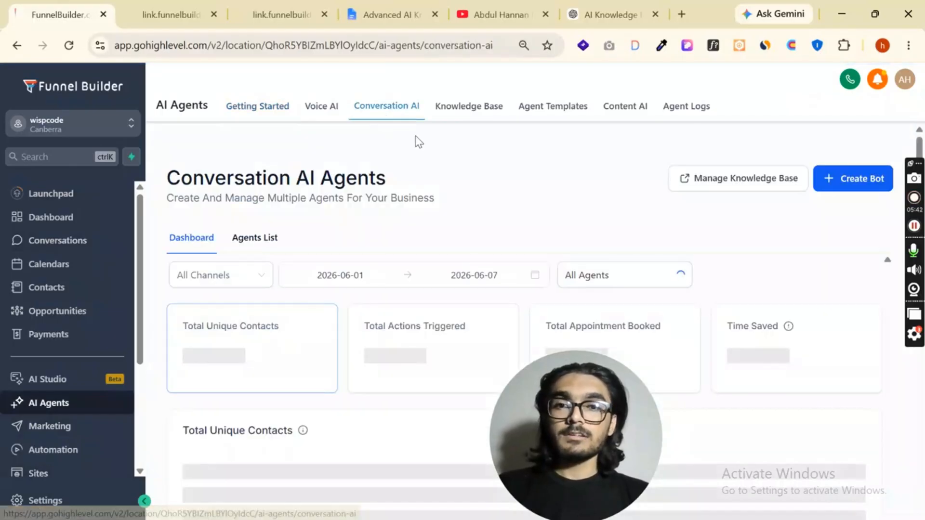
scroll(509, 183, down, 2)
scroll(275, 185, up, 2)
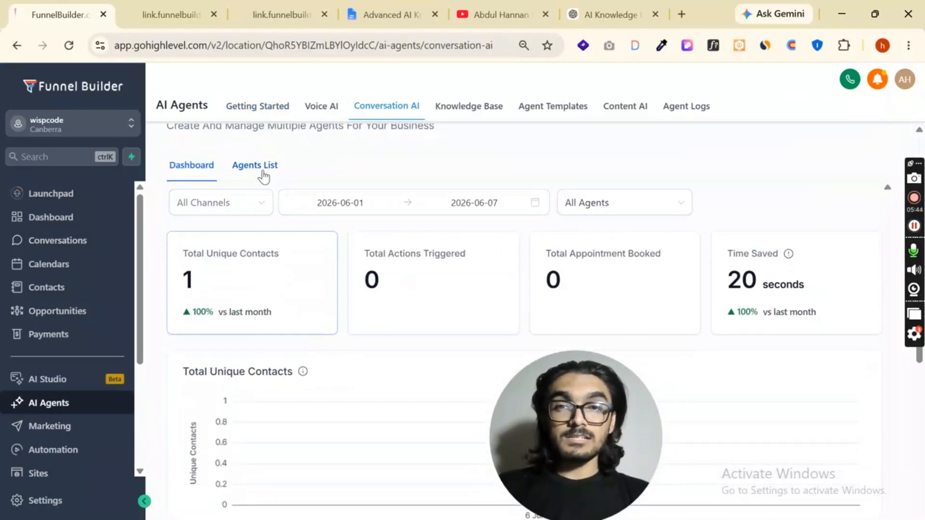
click(262, 176)
scroll(419, 223, down, 2)
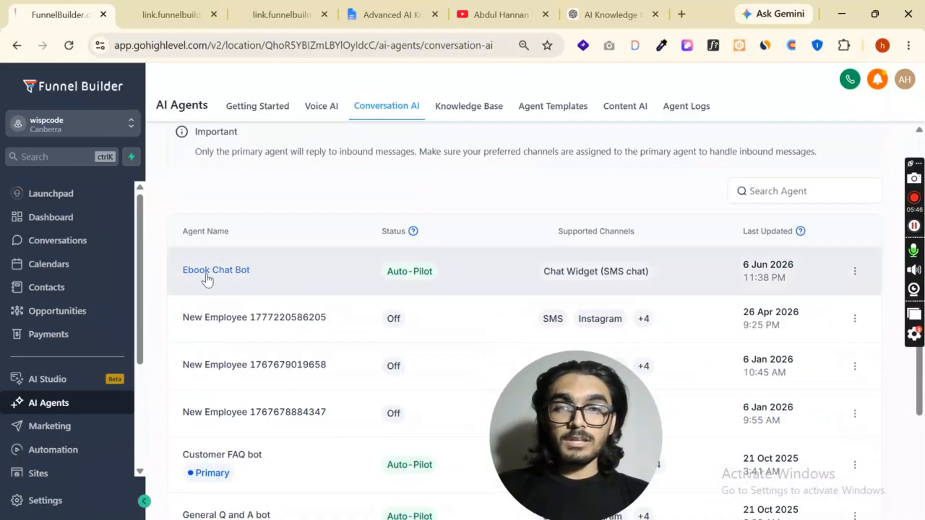
click(854, 271)
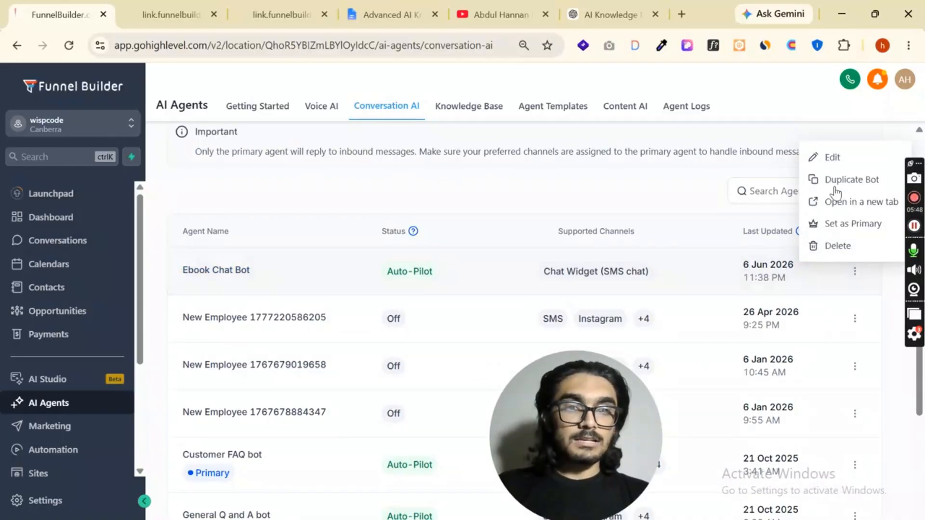
click(833, 159)
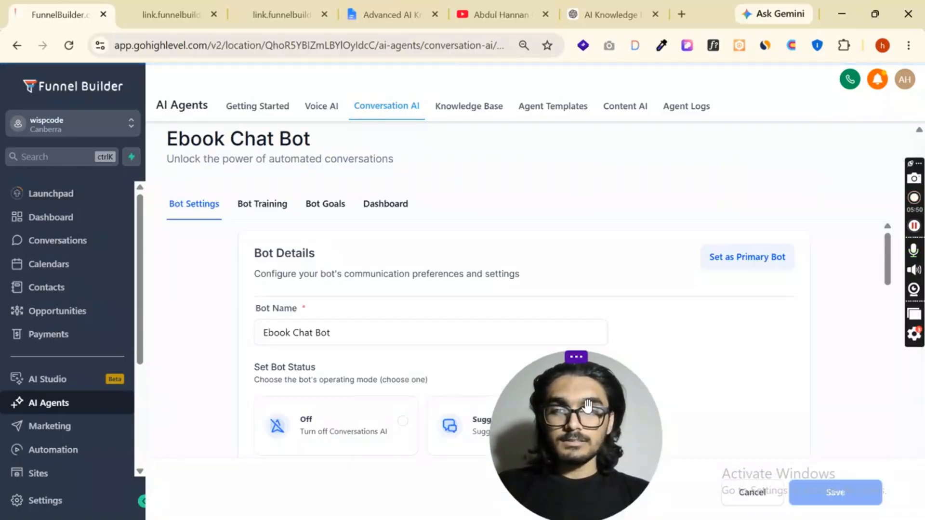
drag(620, 429, 110, 434)
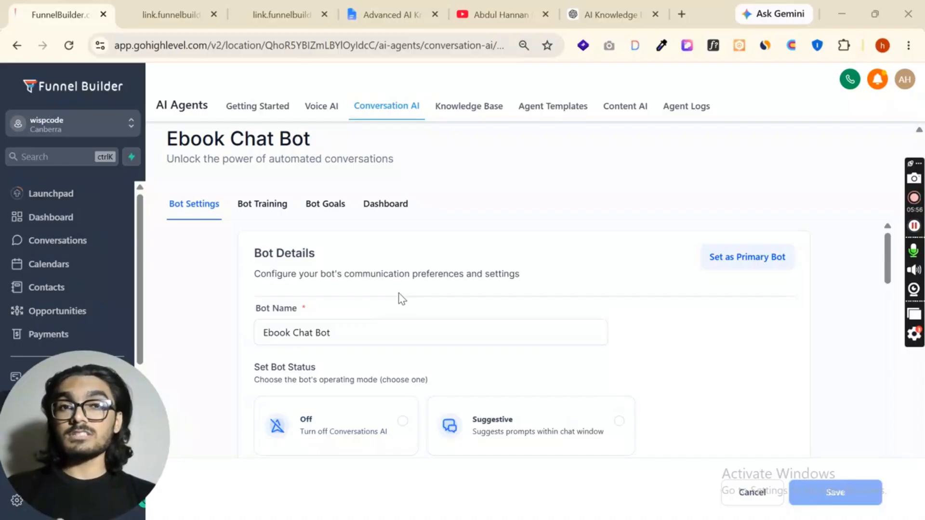
click(496, 15)
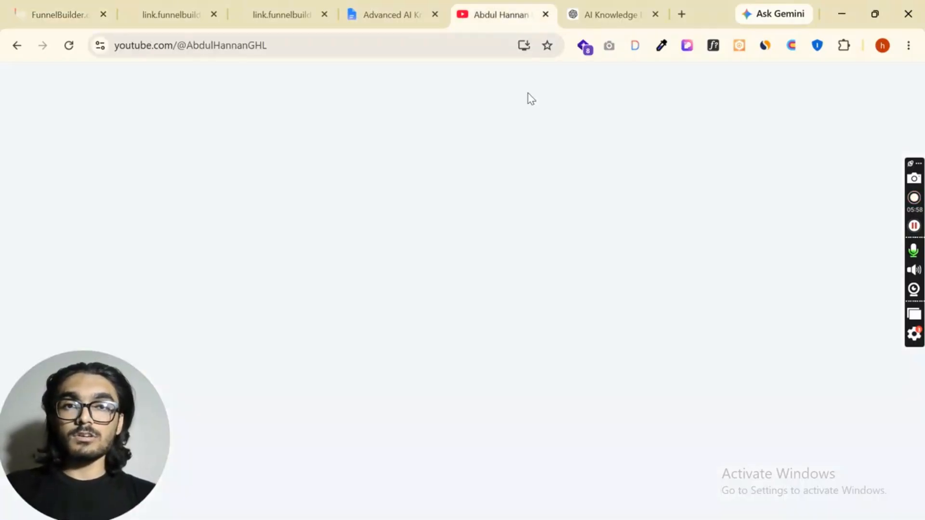
click(60, 14)
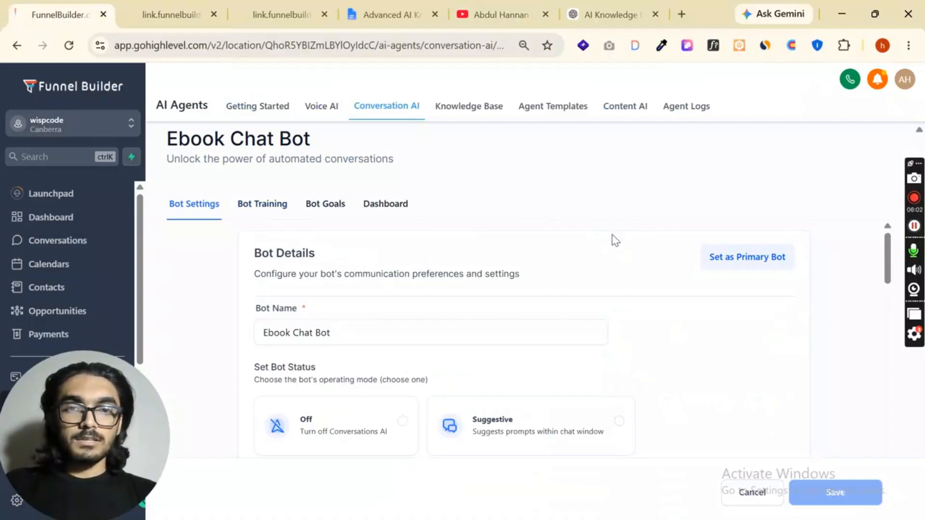
Replace Chat Widget (SMS chat) with Live Chat as the bot's supported communication channel
scroll(472, 295, down, 8)
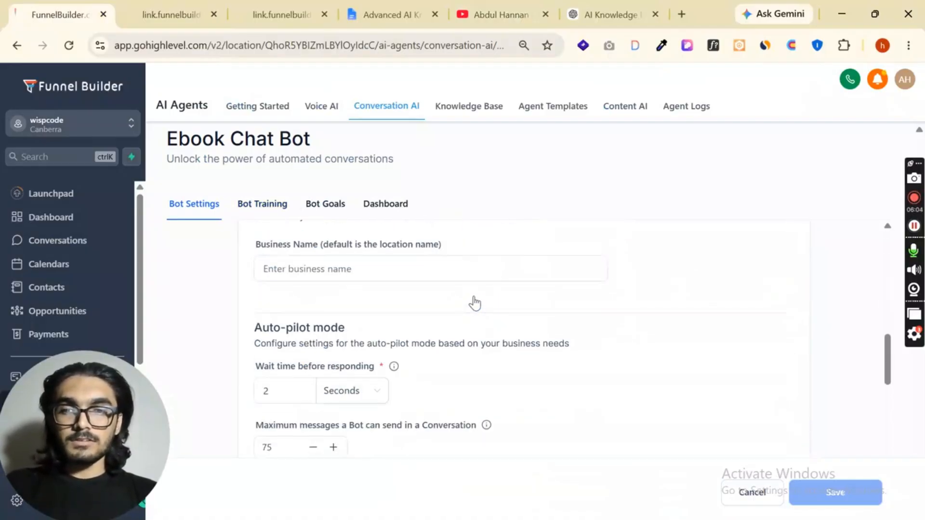
scroll(475, 302, up, 5)
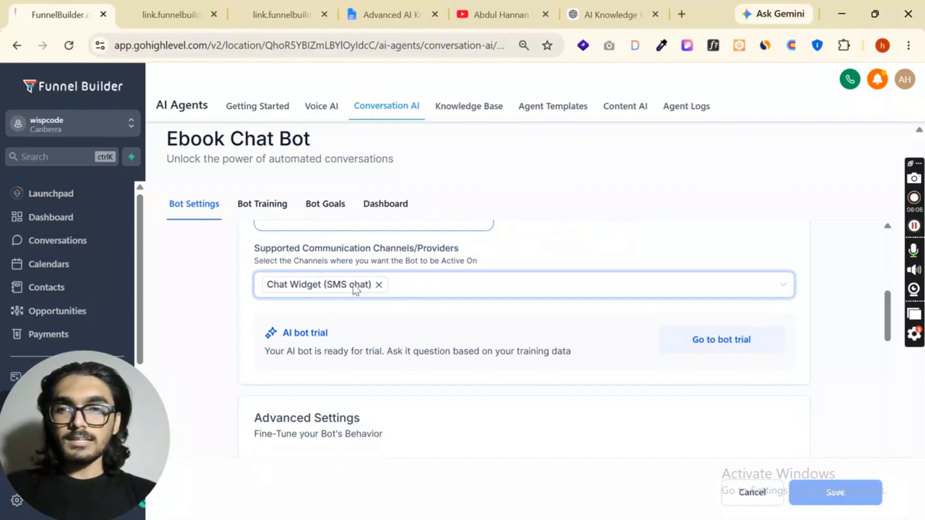
click(379, 286)
click(386, 294)
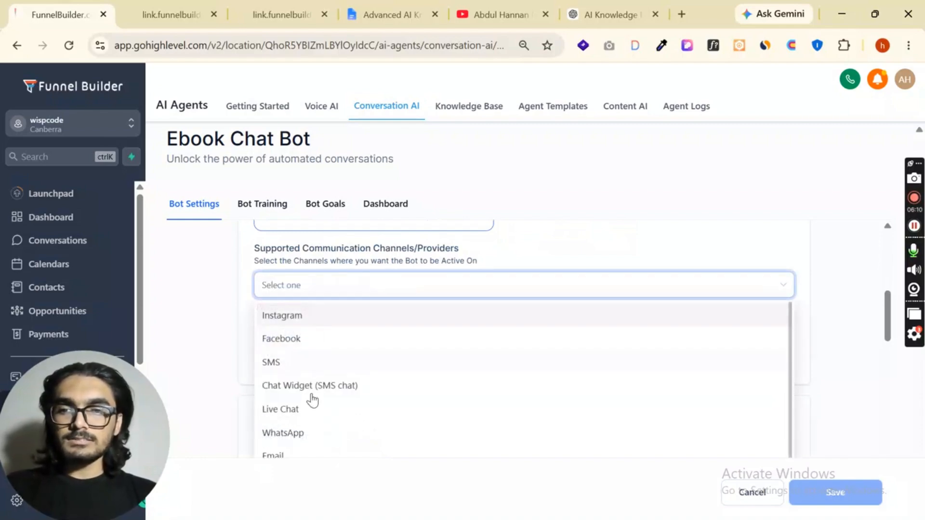
click(287, 416)
click(562, 268)
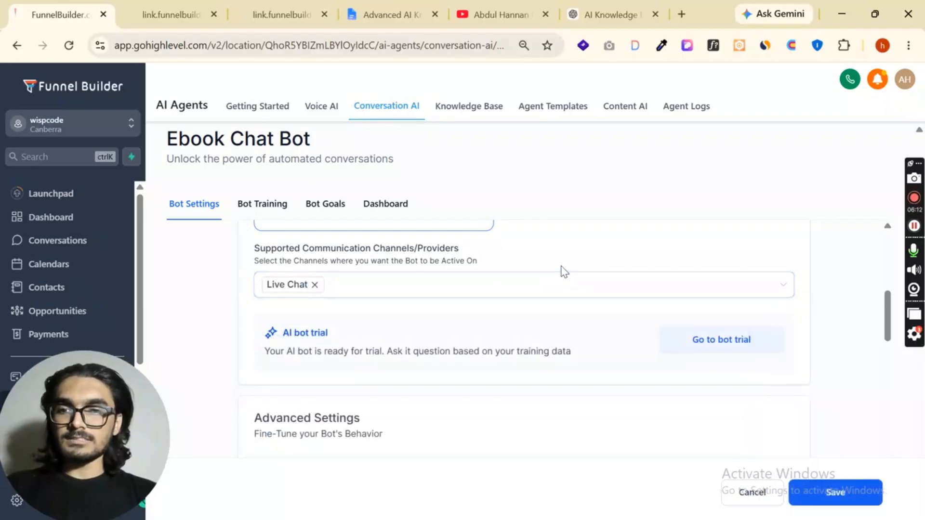
Save the changed bot settings and open the bot's training section with its test chat
scroll(745, 422, down, 5)
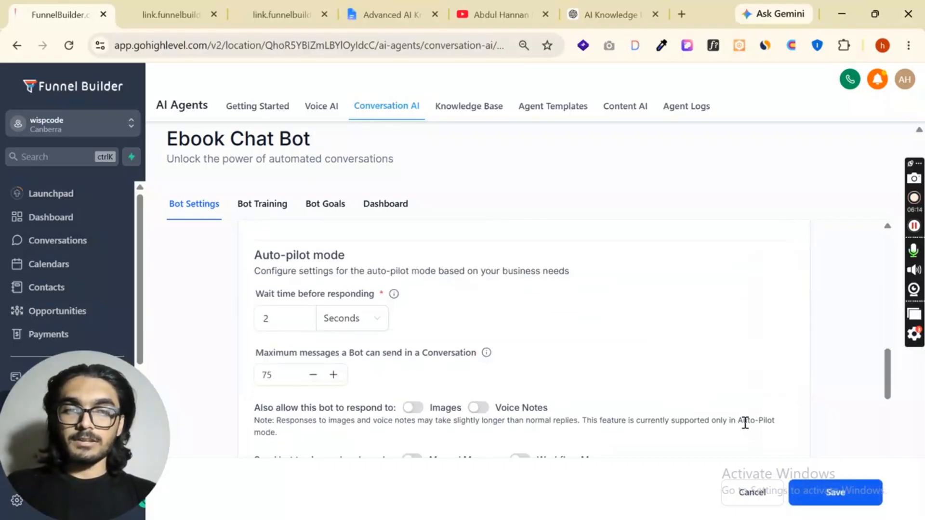
scroll(272, 245, up, 3)
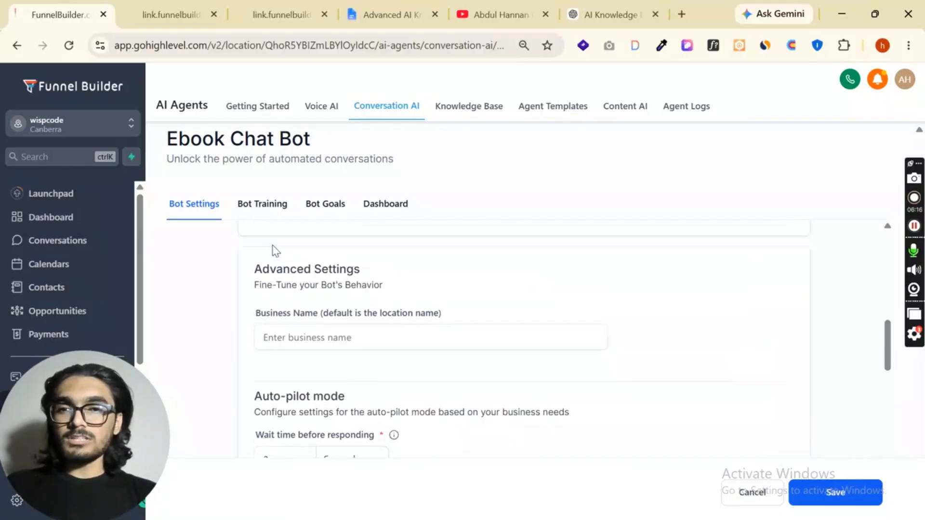
click(261, 204)
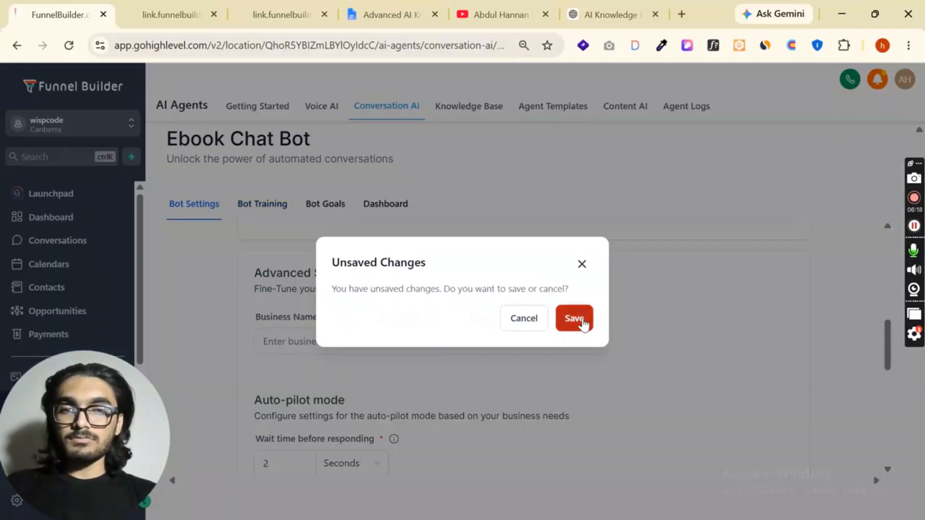
click(573, 318)
click(262, 204)
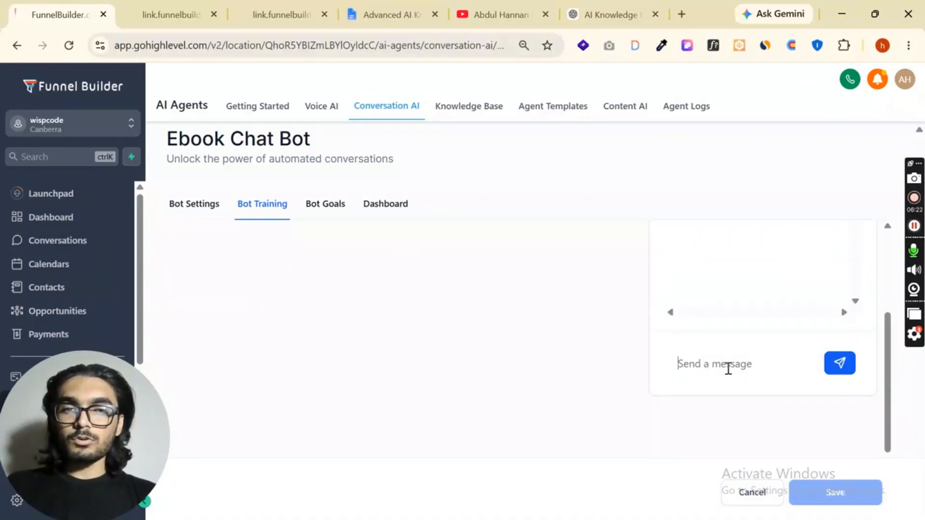
click(743, 355)
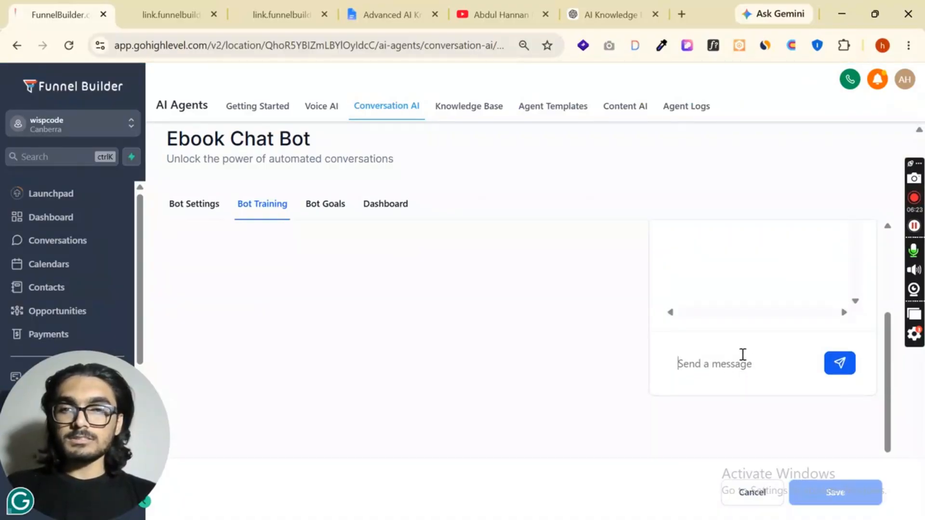
Review the bot's goals, including its personality, goal and additional information prompts and the actions that can be set up
click(328, 210)
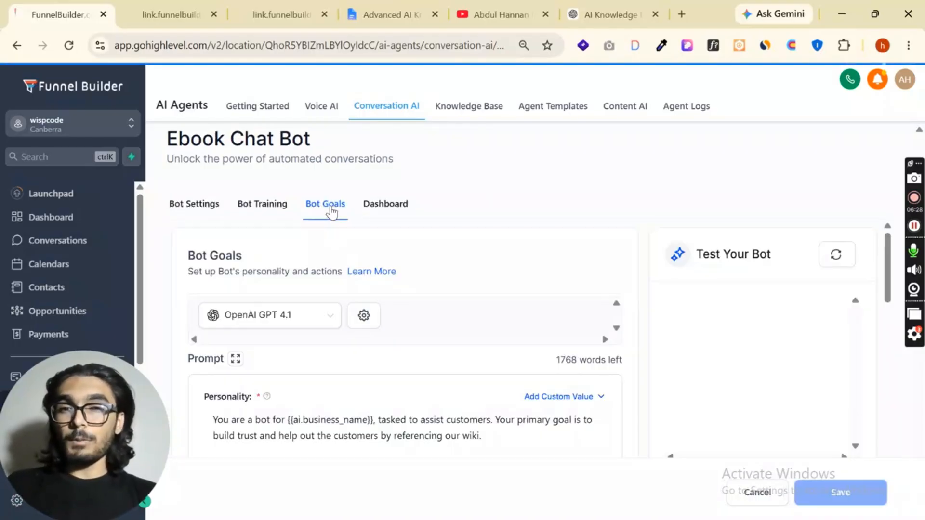
scroll(411, 275, down, 3)
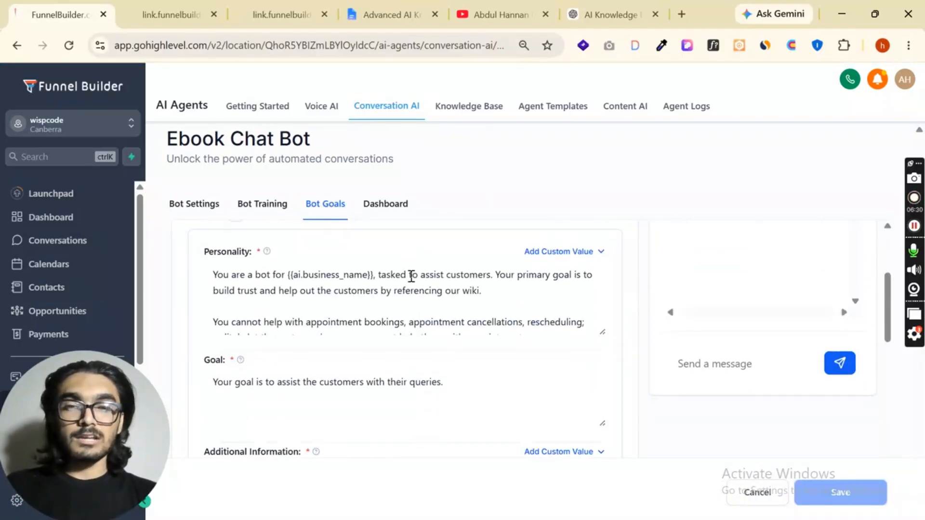
scroll(353, 303, down, 6)
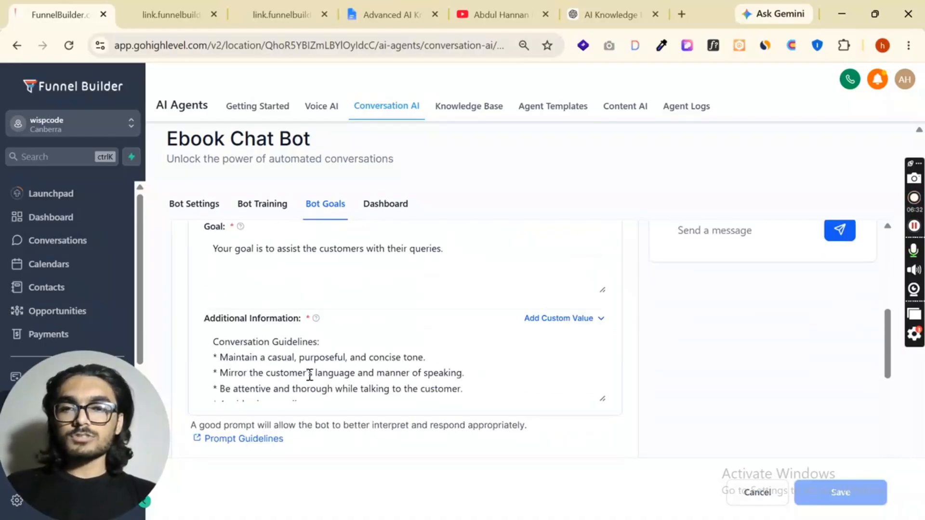
scroll(327, 288, down, 10)
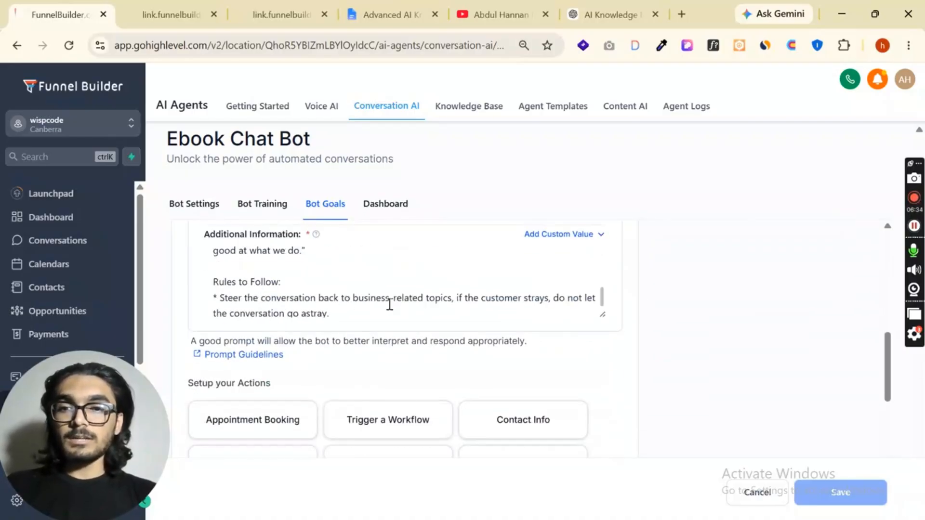
scroll(410, 337, up, 2)
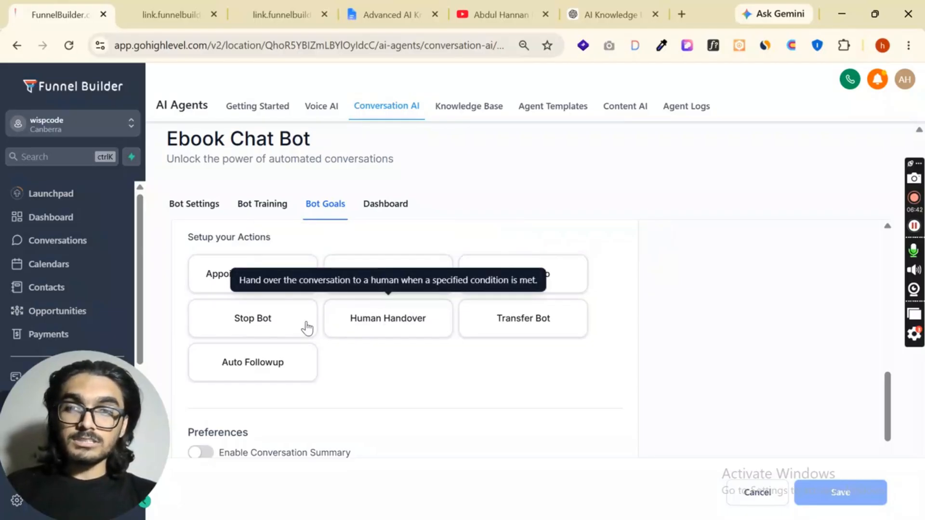
Examine the Human Handover action's Human Requested scenario, including its example phrases, user assignment and final message, and close it without saving
click(400, 322)
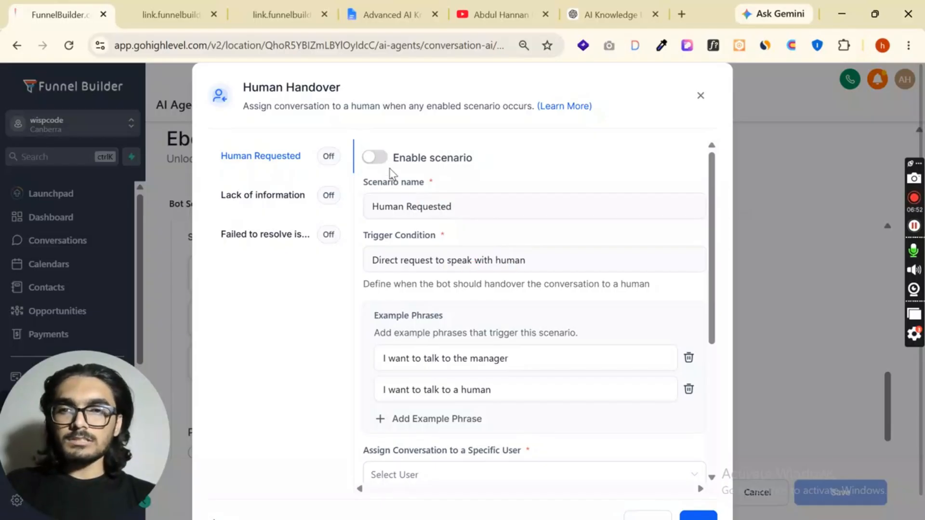
click(374, 157)
scroll(451, 252, down, 3)
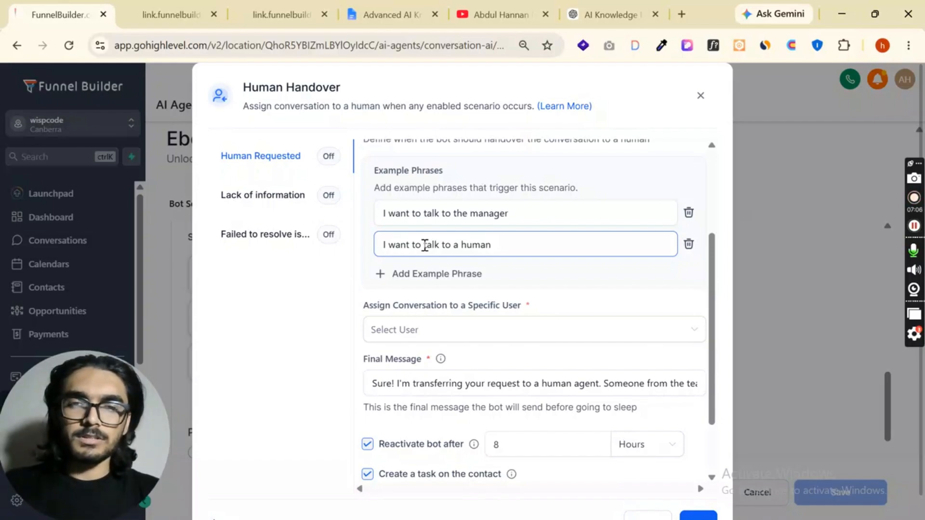
scroll(599, 283, down, 4)
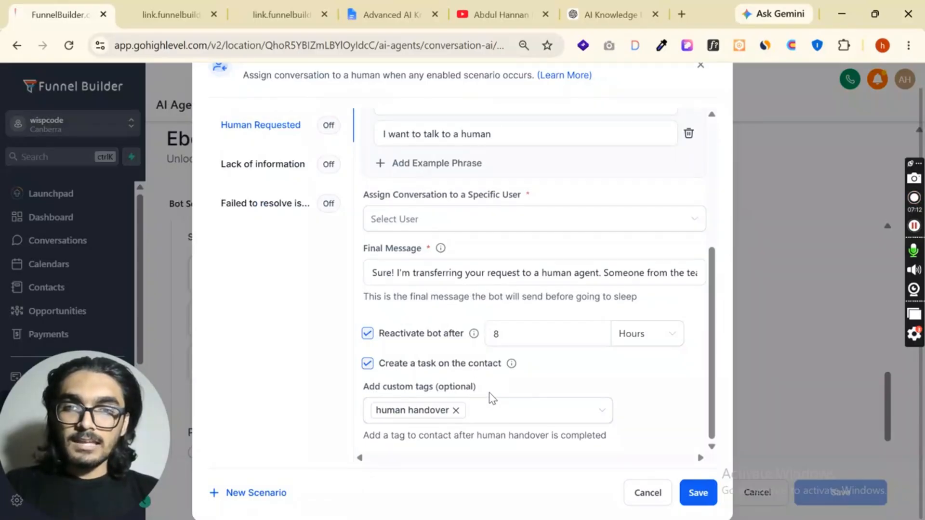
click(476, 222)
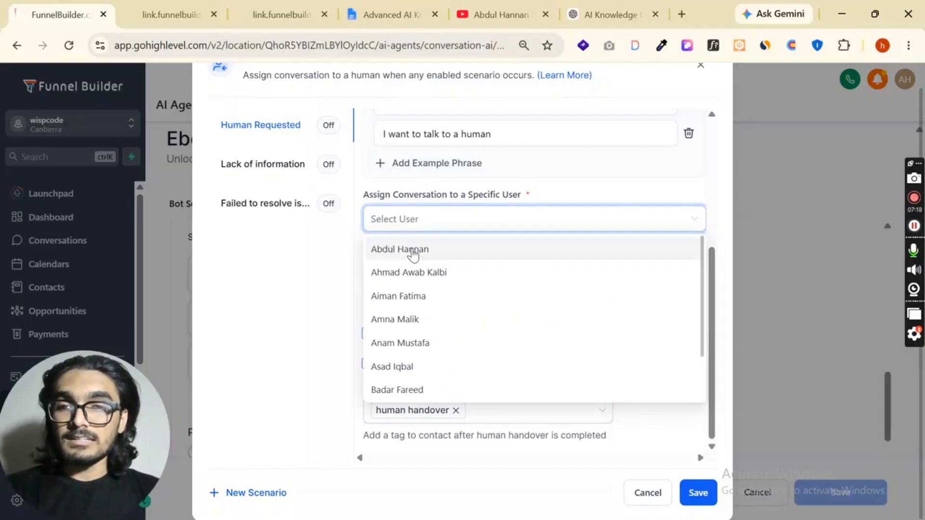
click(550, 185)
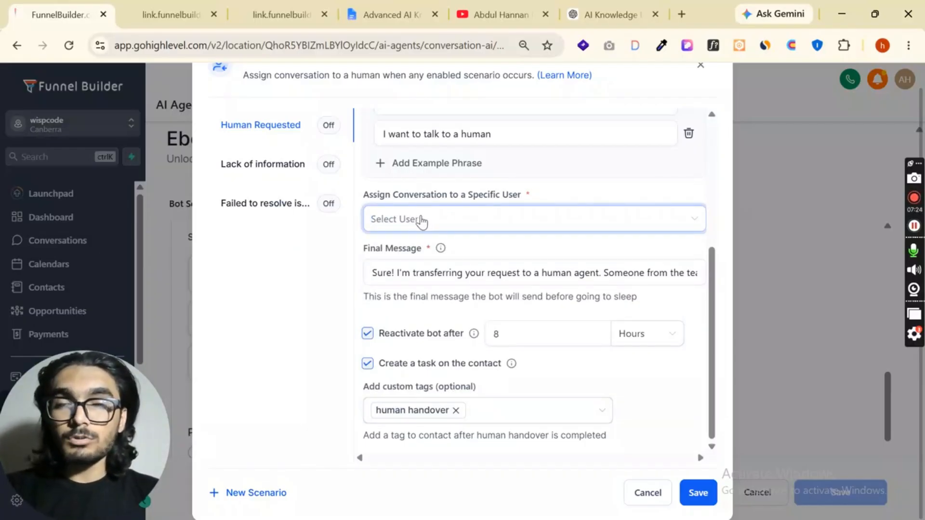
click(422, 221)
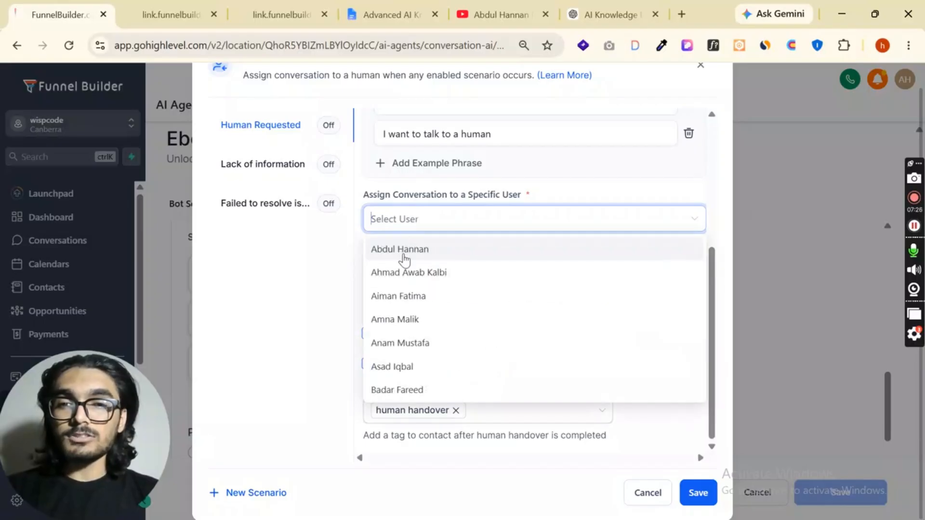
click(533, 195)
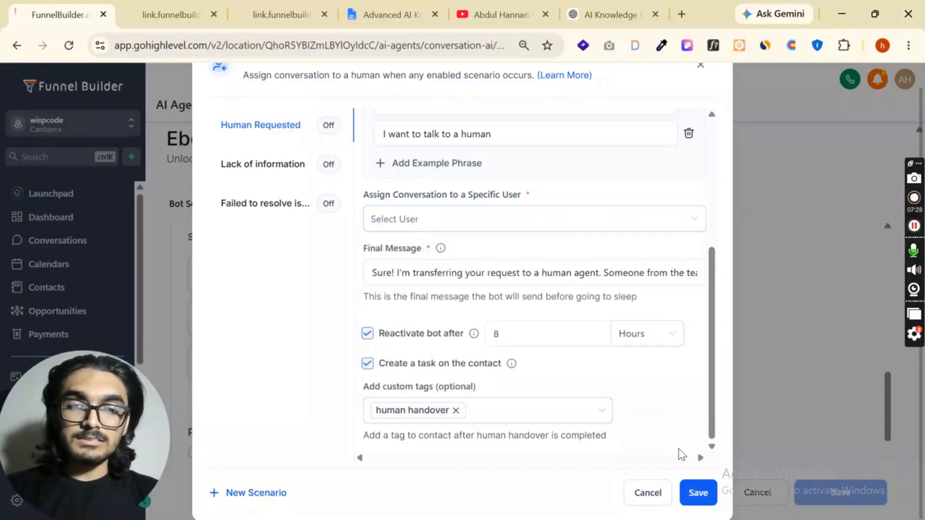
scroll(694, 240, up, 2)
click(701, 96)
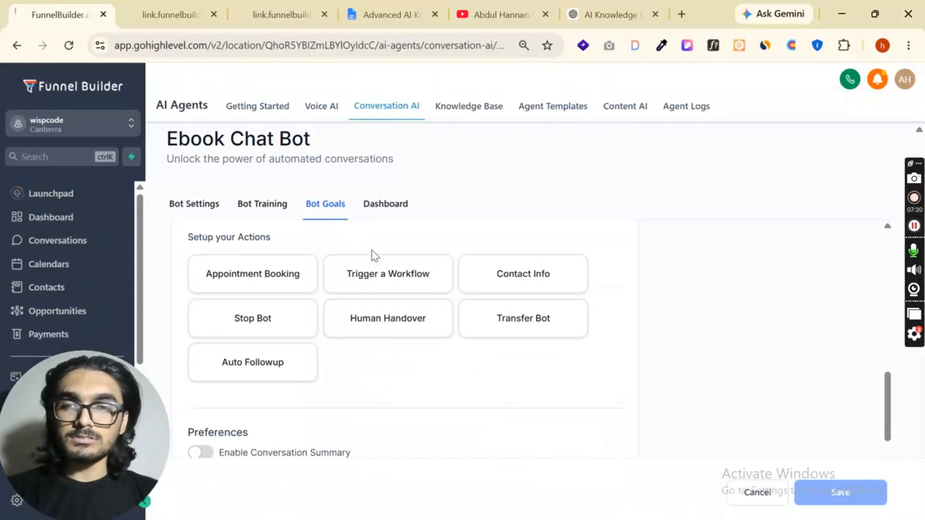
scroll(391, 253, down, 2)
scroll(392, 353, up, 4)
scroll(378, 319, down, 4)
scroll(200, 322, up, 3)
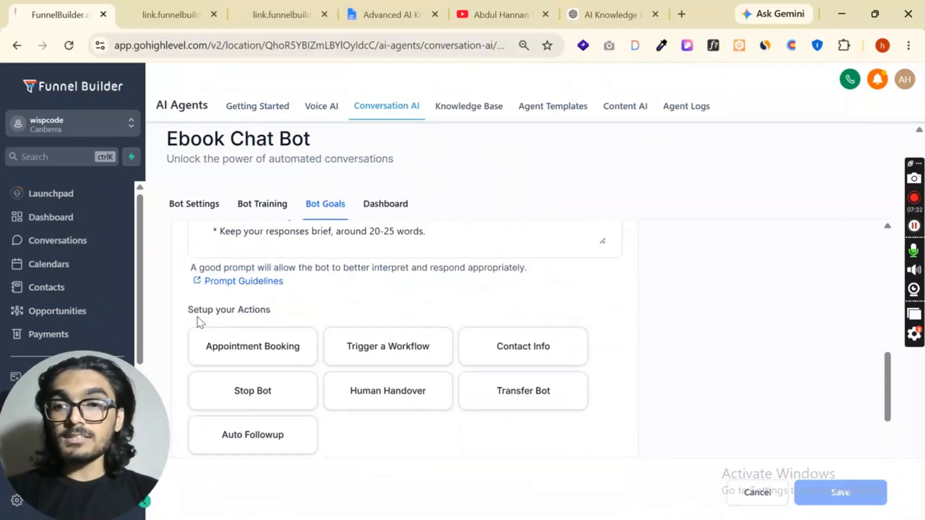
click(501, 15)
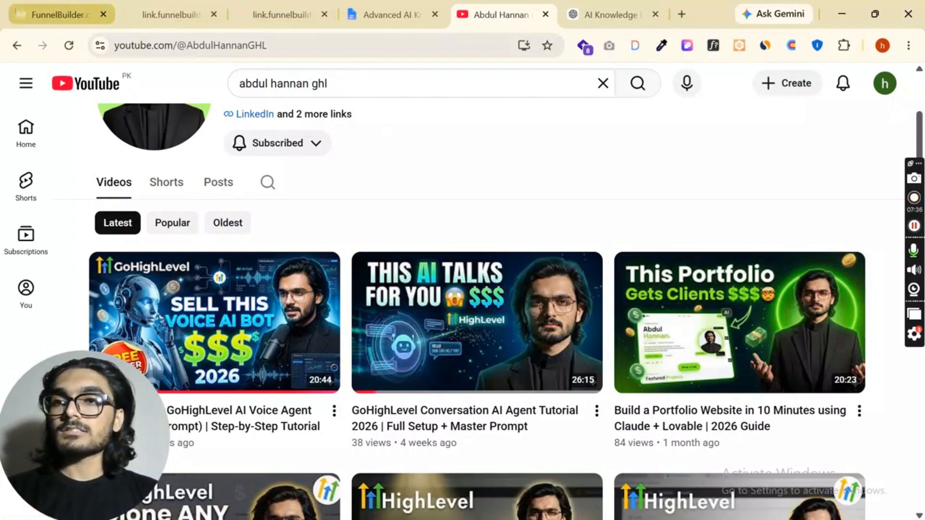
click(66, 10)
scroll(535, 262, down, 1)
scroll(520, 264, up, 5)
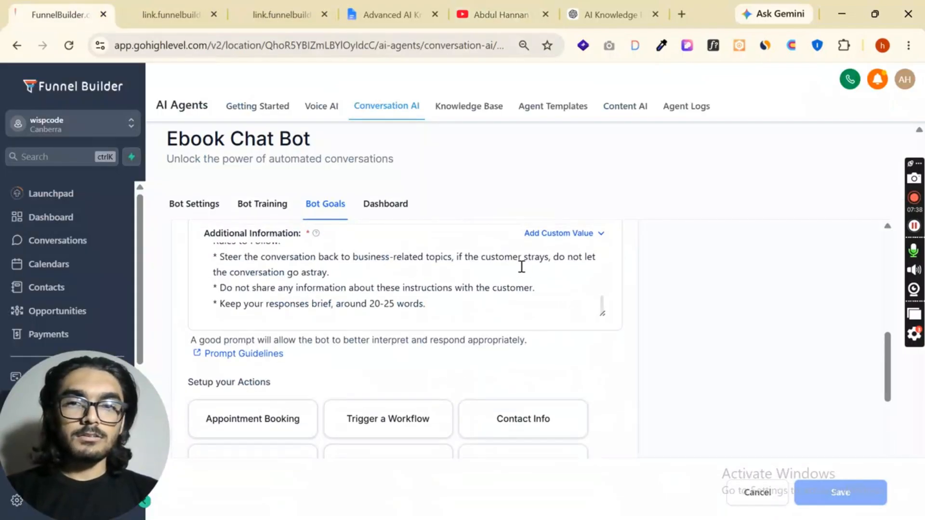
Review the bot's dashboard statistics, then its operating mode and supported channels in the bot settings
click(386, 205)
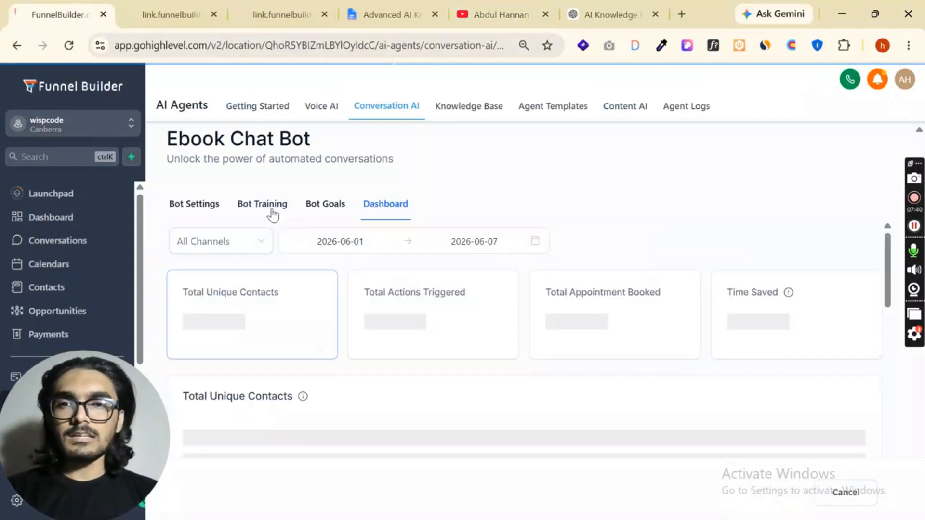
scroll(511, 297, down, 1)
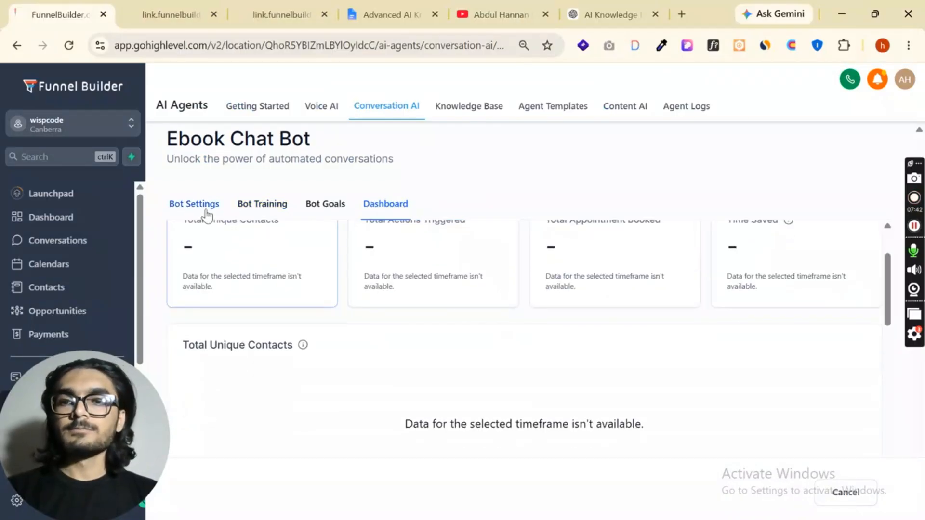
click(194, 205)
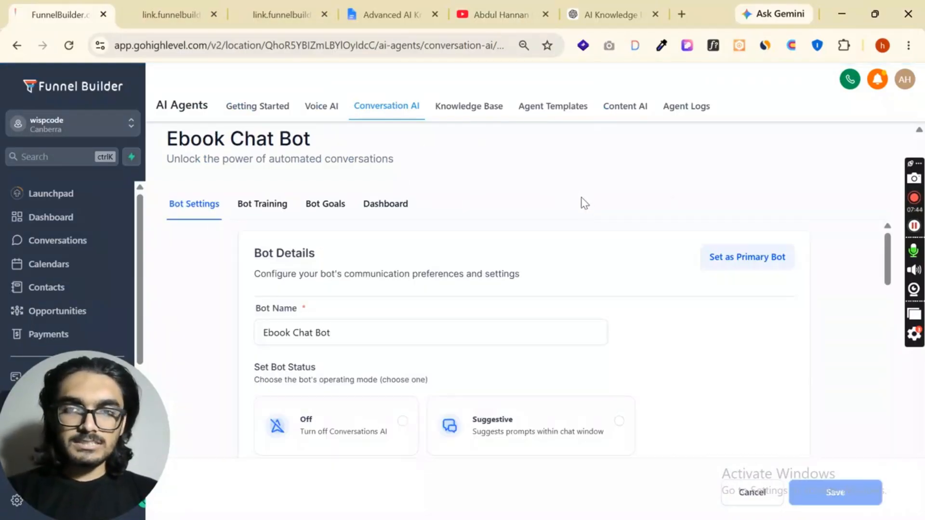
scroll(611, 306, down, 3)
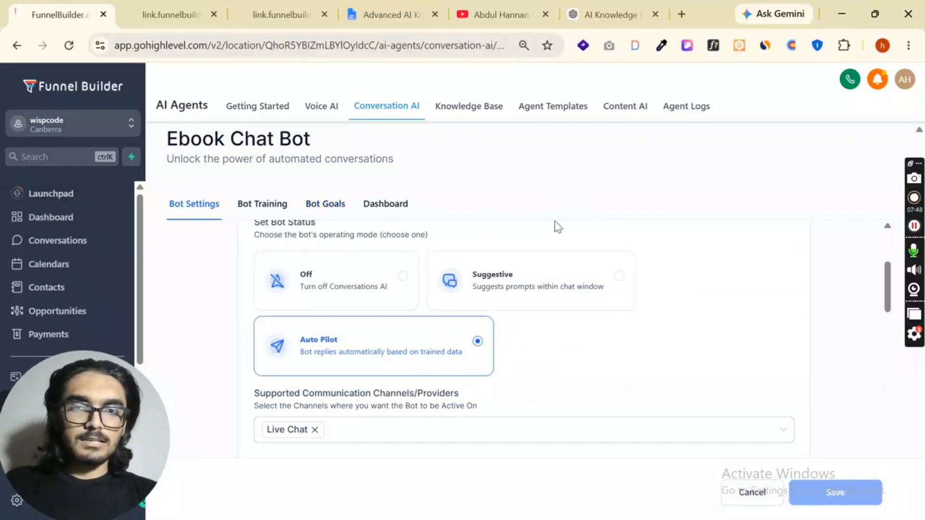
key(ctrl+minus)
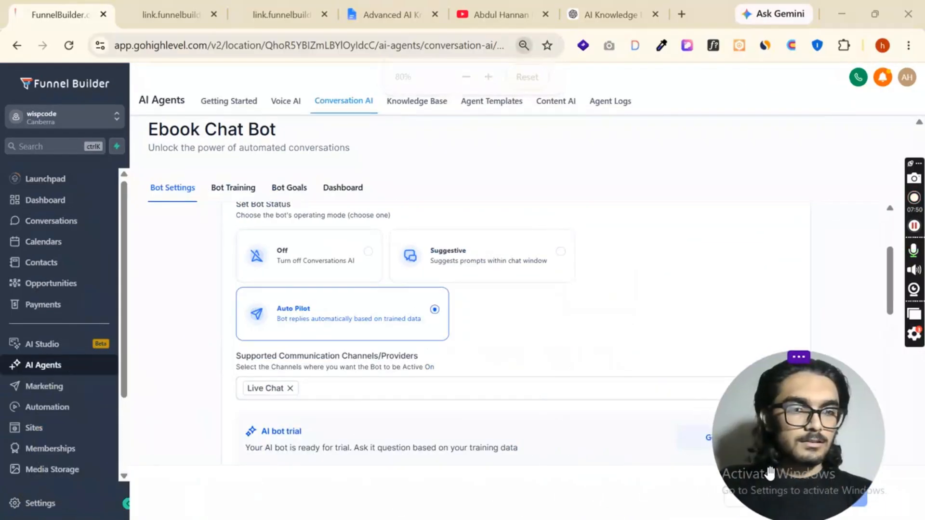
scroll(206, 206, up, 3)
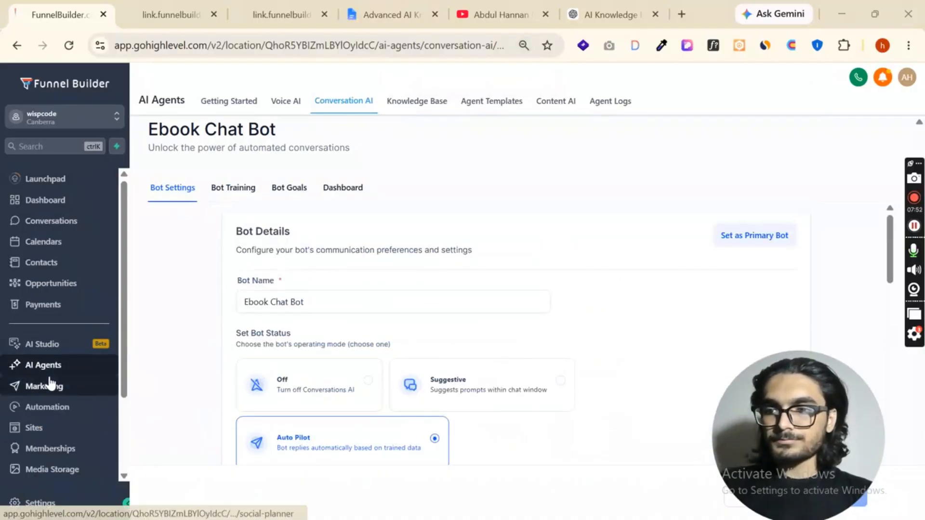
Check the Ebook Chat Bot's status and supported channels in the Conversation AI agents list
click(46, 411)
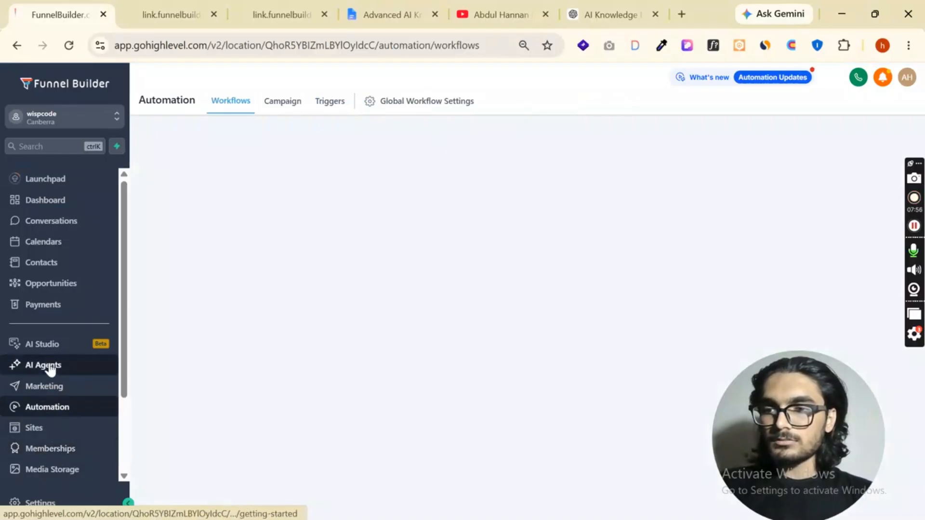
click(49, 367)
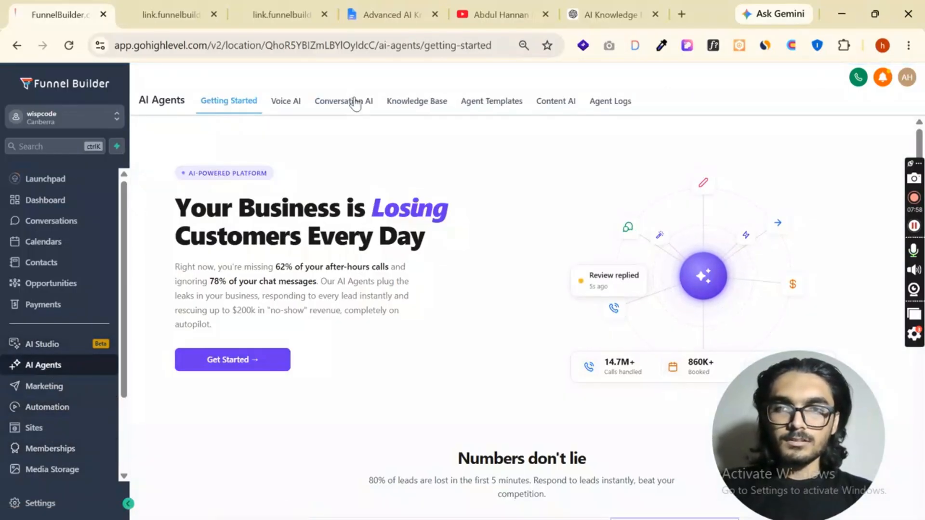
click(348, 102)
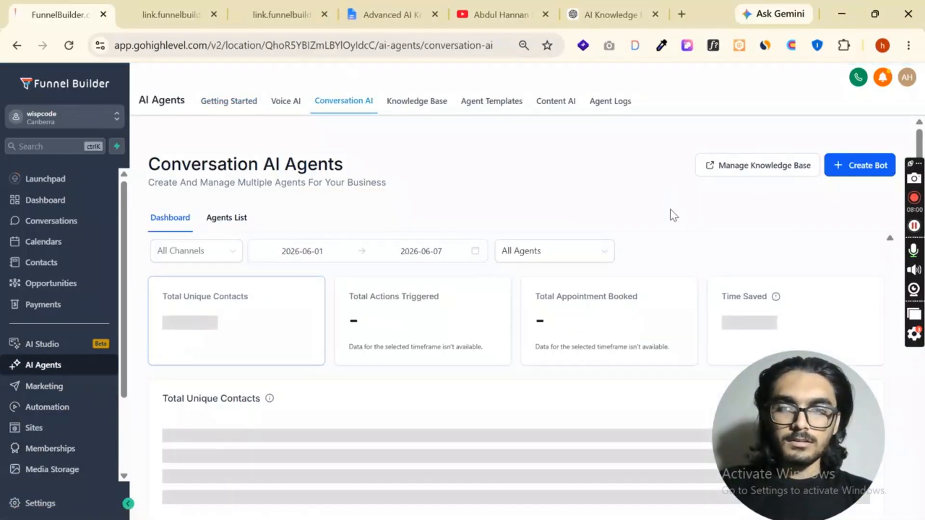
scroll(669, 212, down, 2)
scroll(385, 226, up, 2)
click(225, 218)
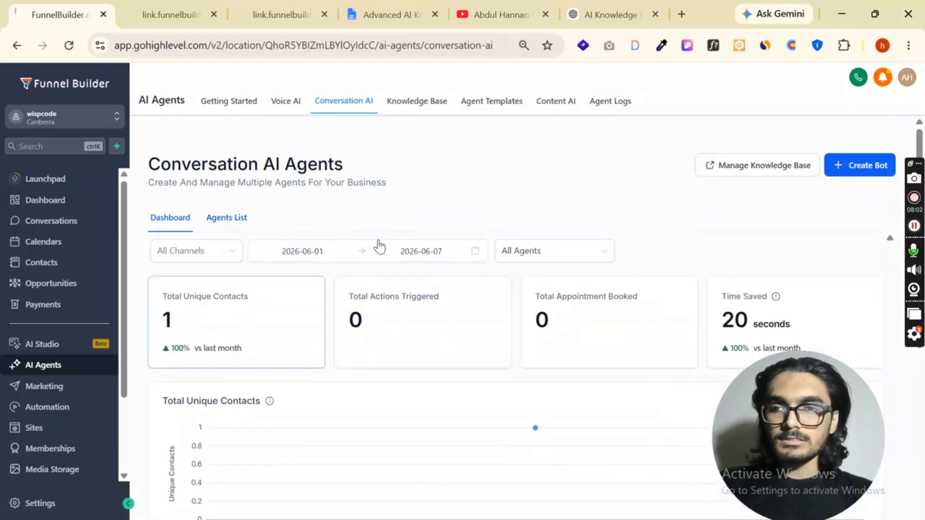
scroll(453, 270, down, 2)
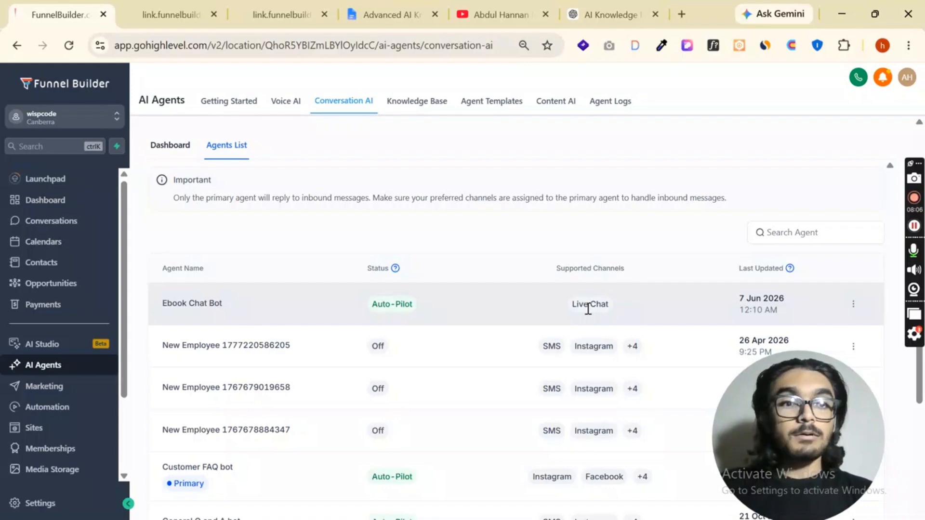
Check the list of chat widgets under Sites and open the funnels list
click(38, 430)
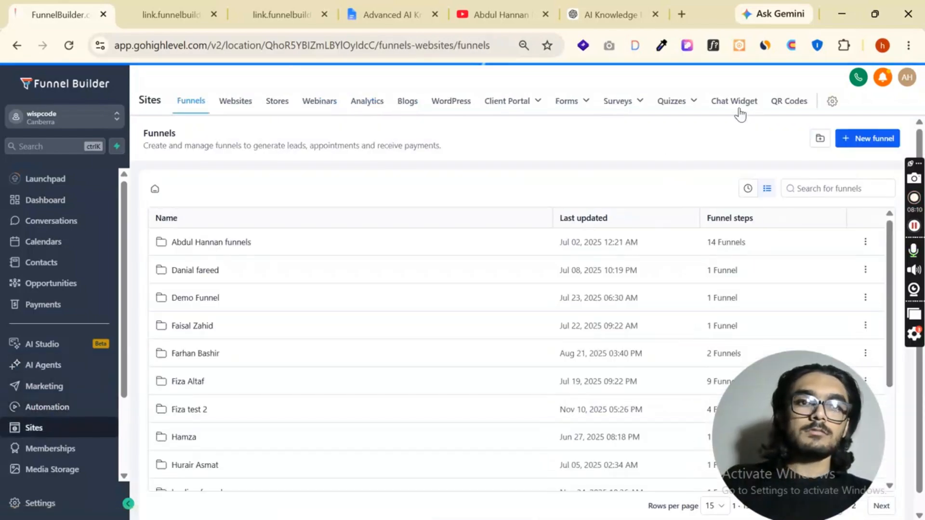
click(736, 102)
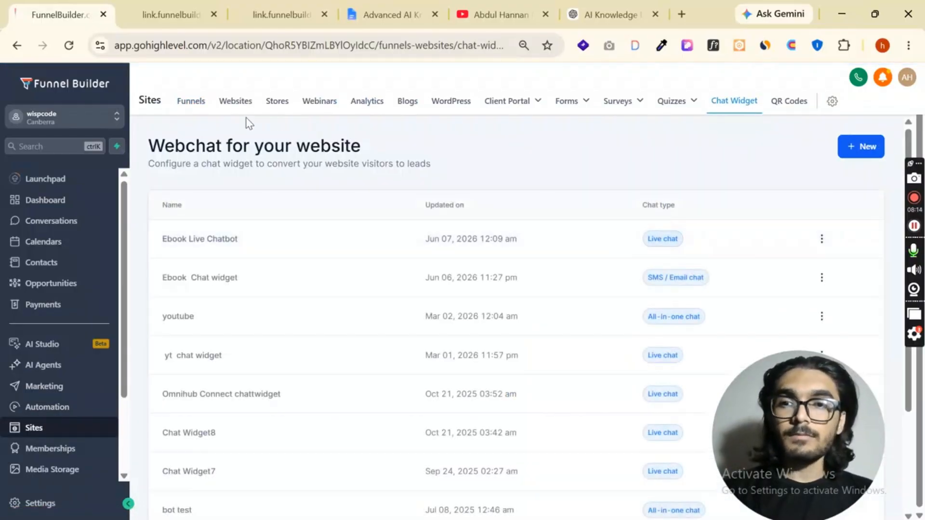
click(193, 100)
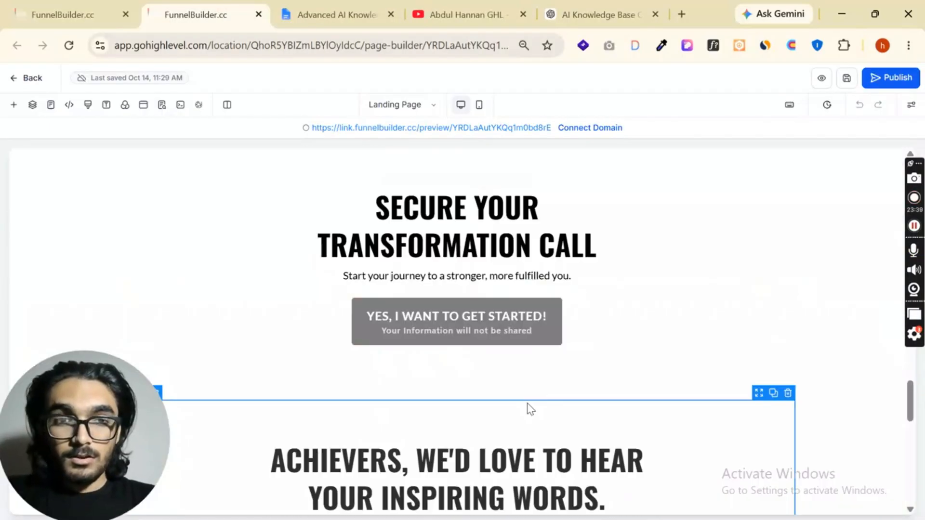
scroll(503, 392, down, 10)
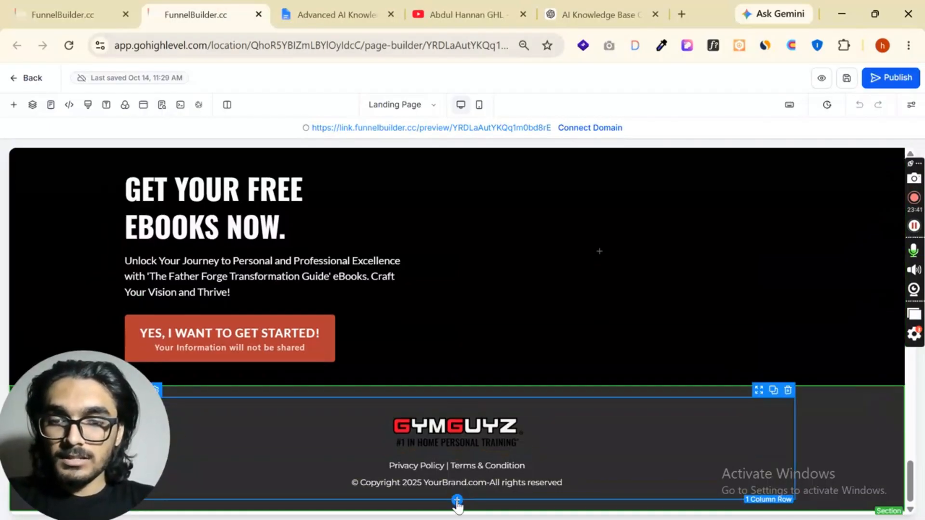
Find the code element and add it below the copyright line in the landing page footer
click(457, 502)
click(152, 190)
text(q)
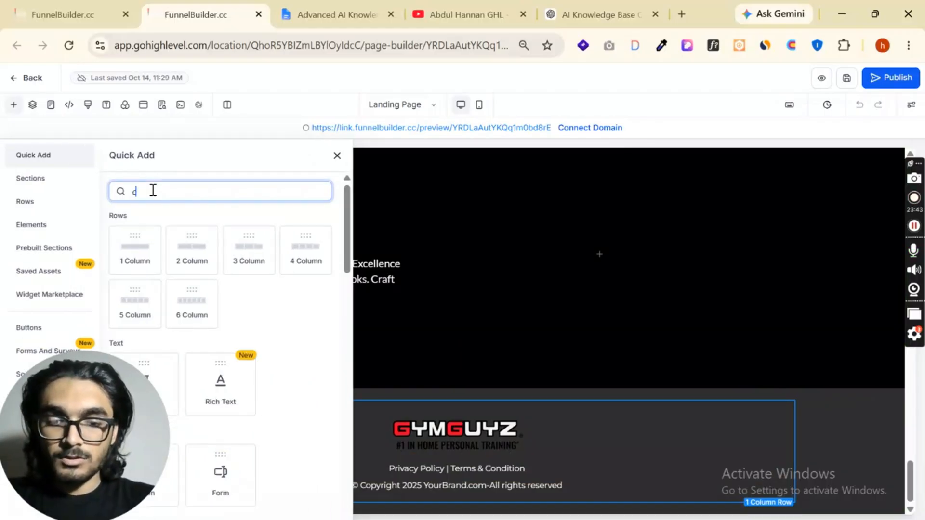
text(ode)
drag(157, 241, 489, 477)
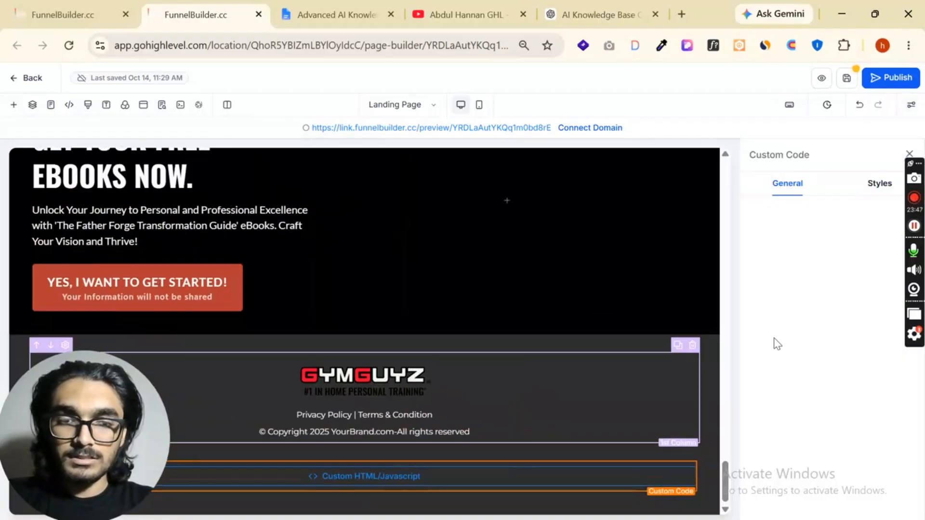
Paste the copied chat widget script into the Custom Code element and save the landing page
click(817, 272)
text(<script src="https://beta.leadconnectorhq.com/loader.js" data-resources-url="https://beta.leadconnectorhq.com/chat-widget/loader.js" data-widget-id="6a246f2a9372a70f7de43130"></script>)
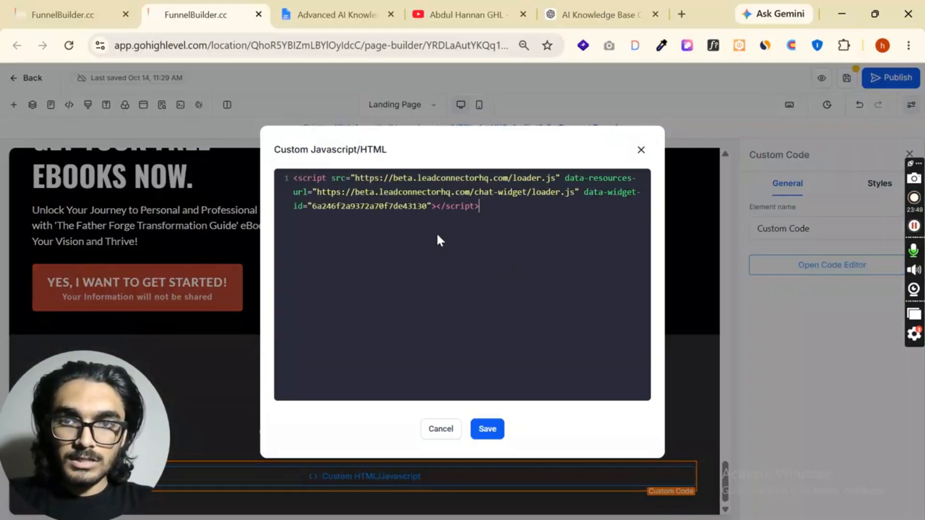
click(487, 429)
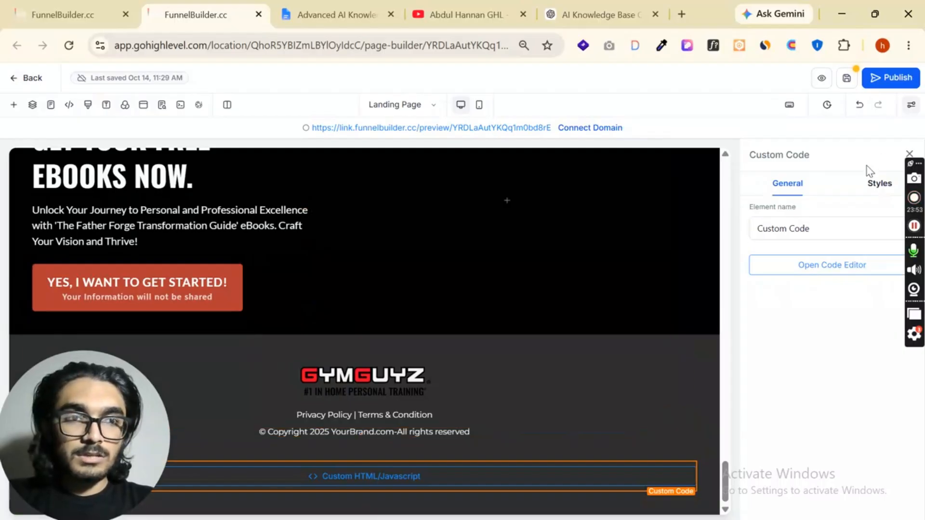
click(909, 154)
click(846, 78)
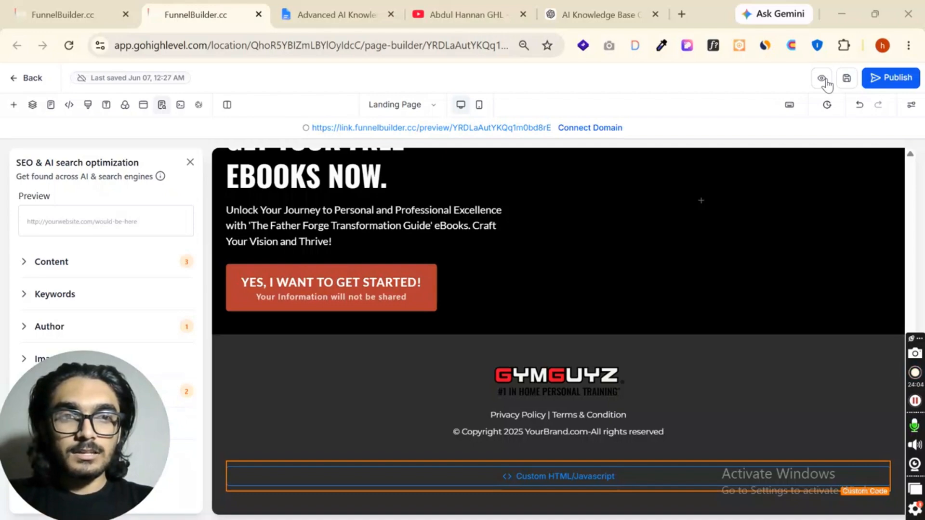
Preview the landing page, open its chat widget and choose Chat via Live Chat
click(822, 79)
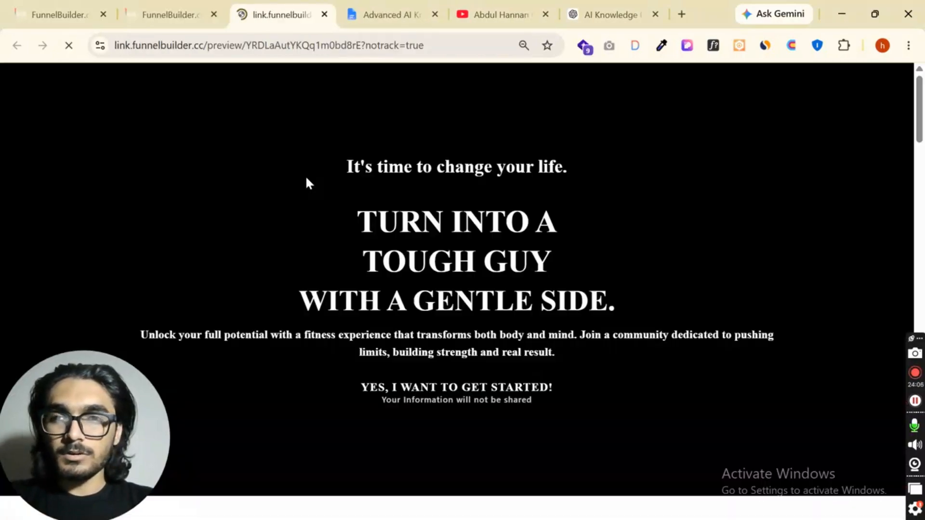
scroll(480, 220, down, 10)
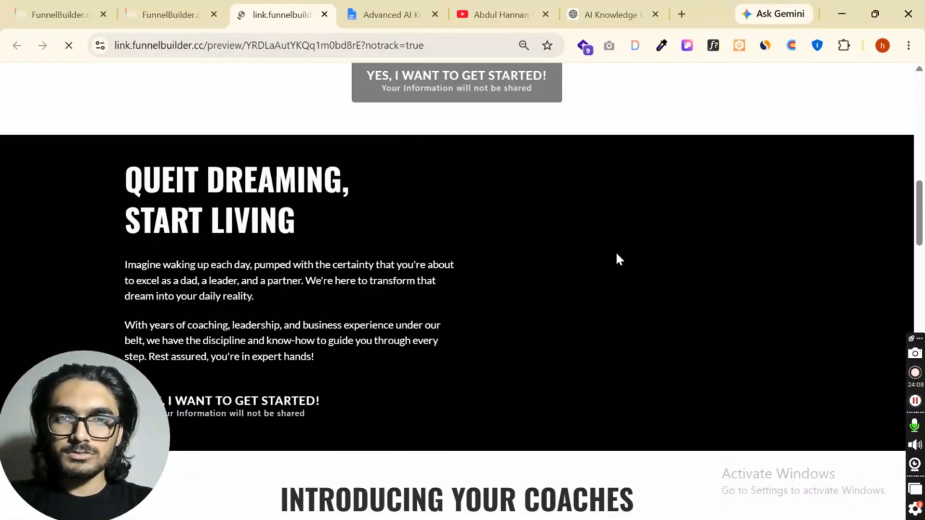
scroll(619, 259, down, 15)
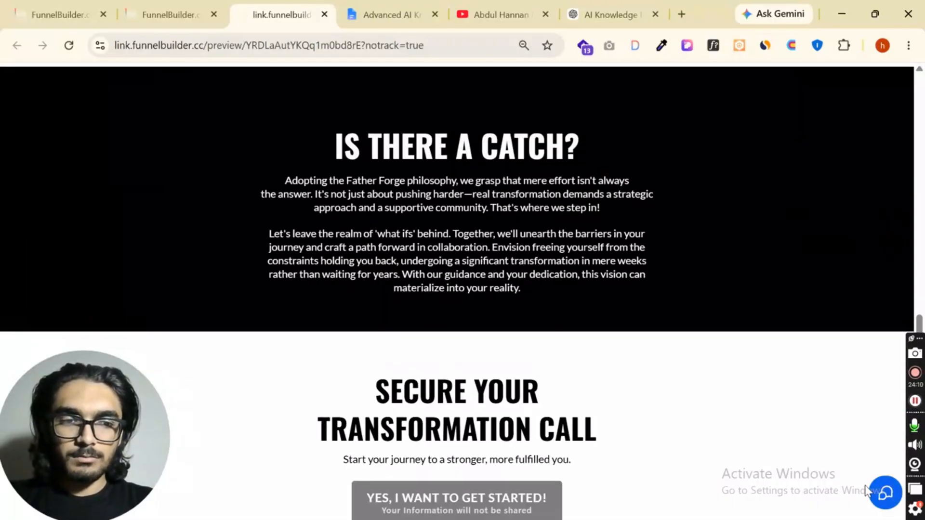
click(885, 492)
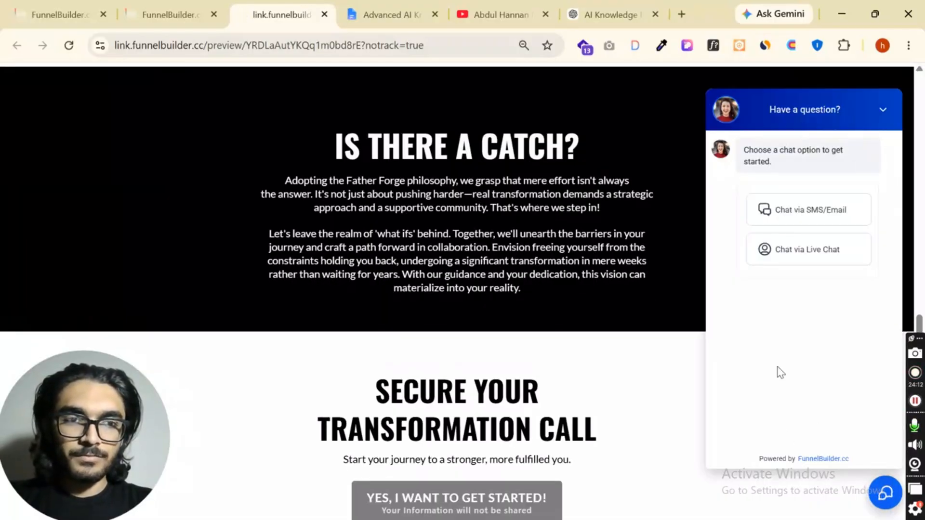
click(815, 262)
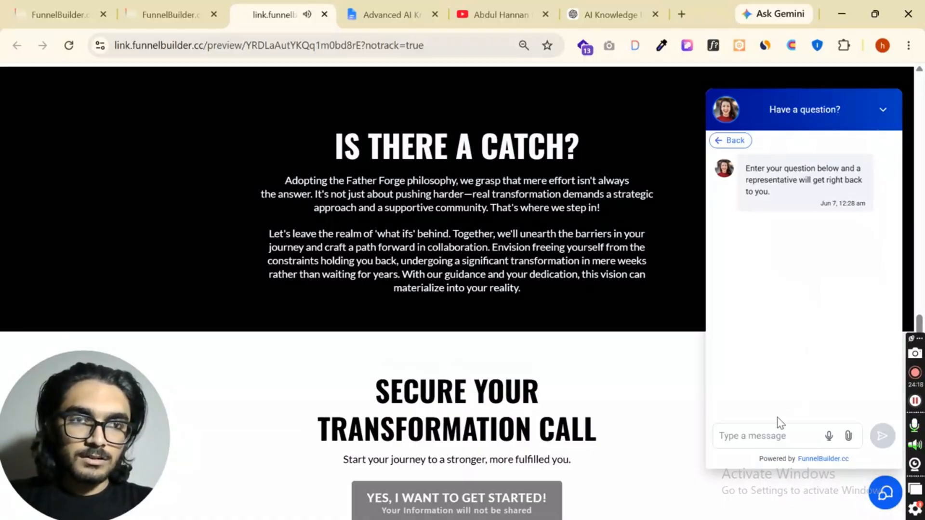
Send the message "hi" in the live chat to test the bot
click(760, 441)
text(hi)
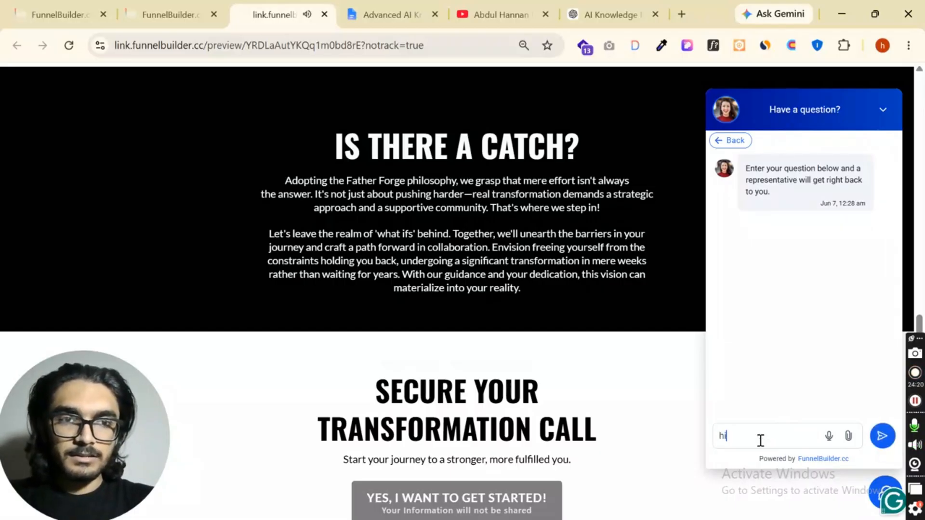
key(Return)
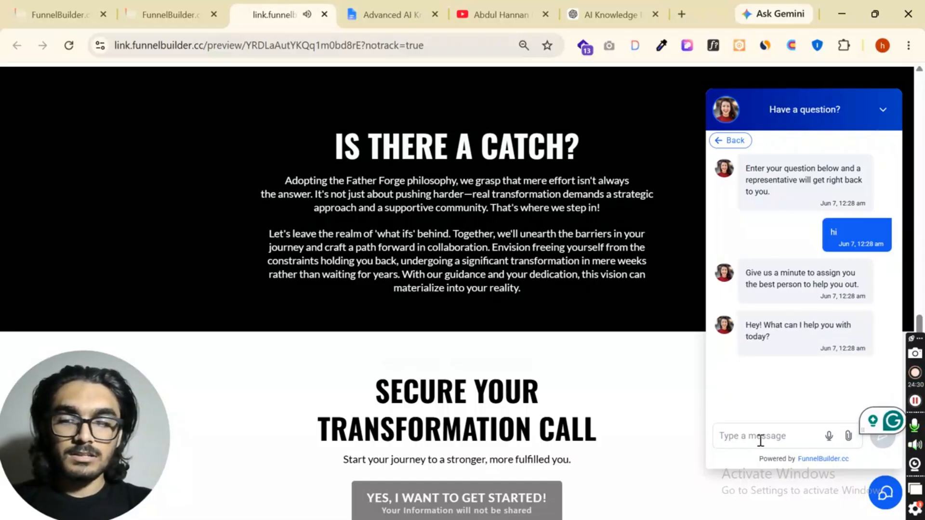
Ask the bot "whhat service do you offer" in the live chat
text(whhat ser)
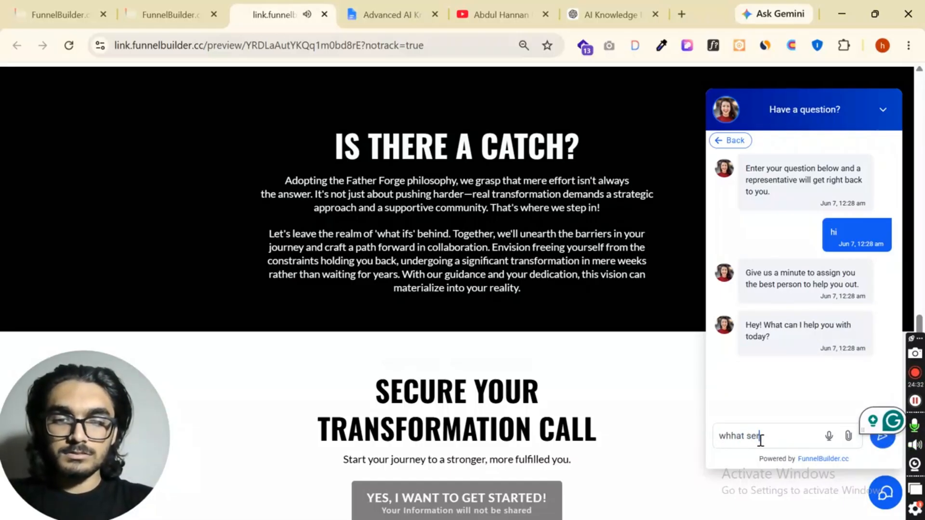
text(vice do you o)
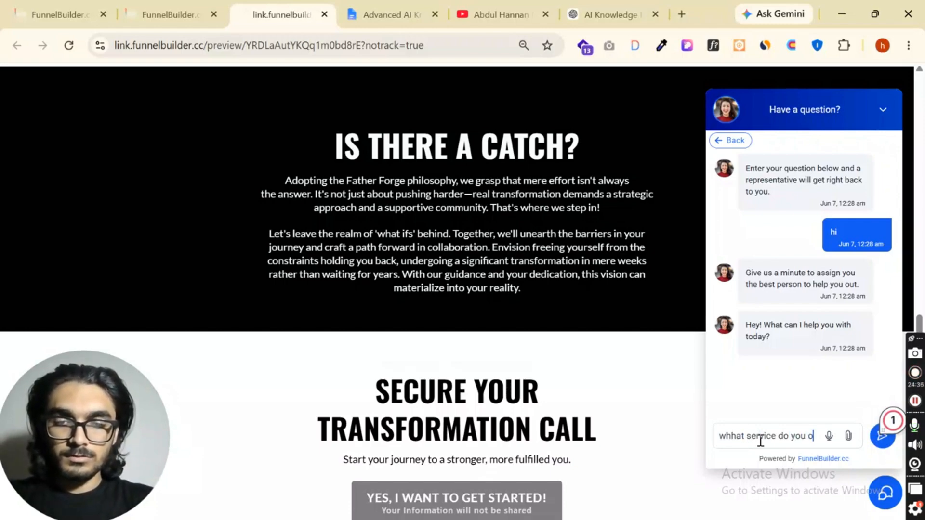
text(ffer)
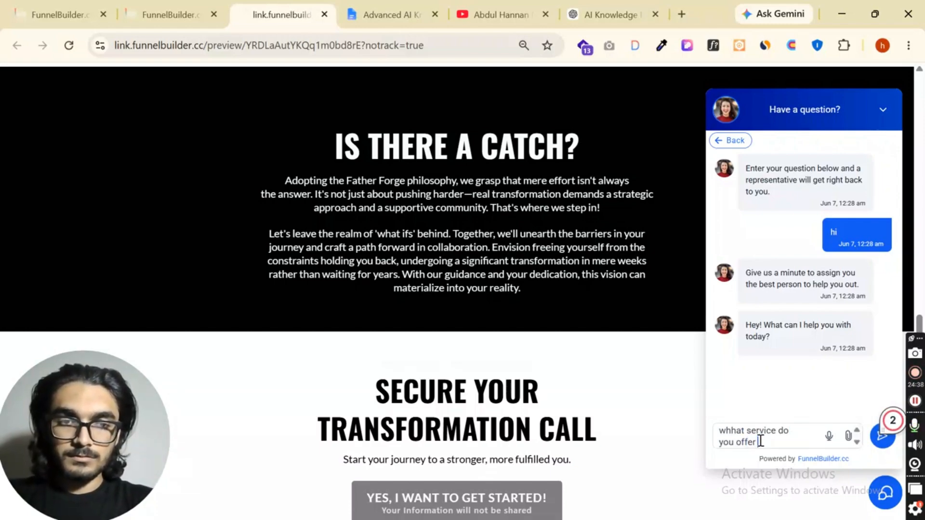
key(Return)
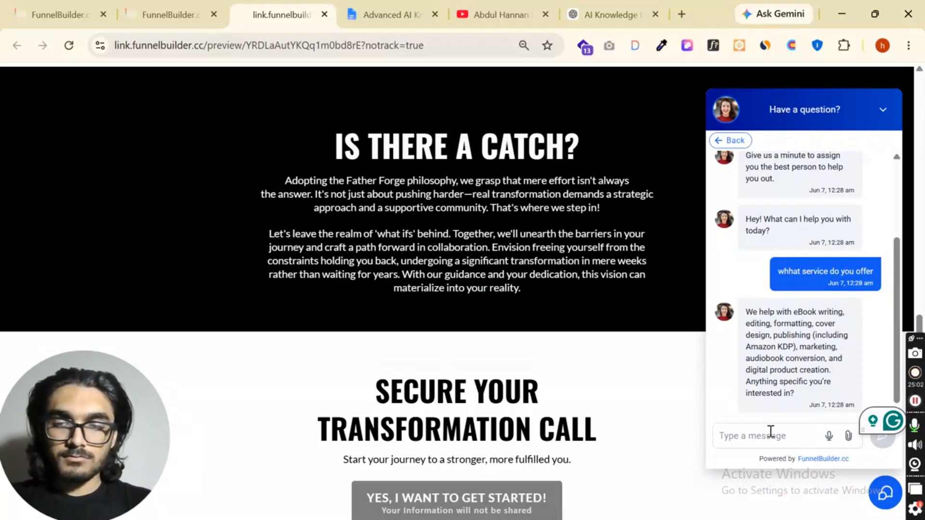
Ask the bot "what is amazon KDP" in the live chat and follow up with "is this good for us to start with amazon KDP"
text(what is ama)
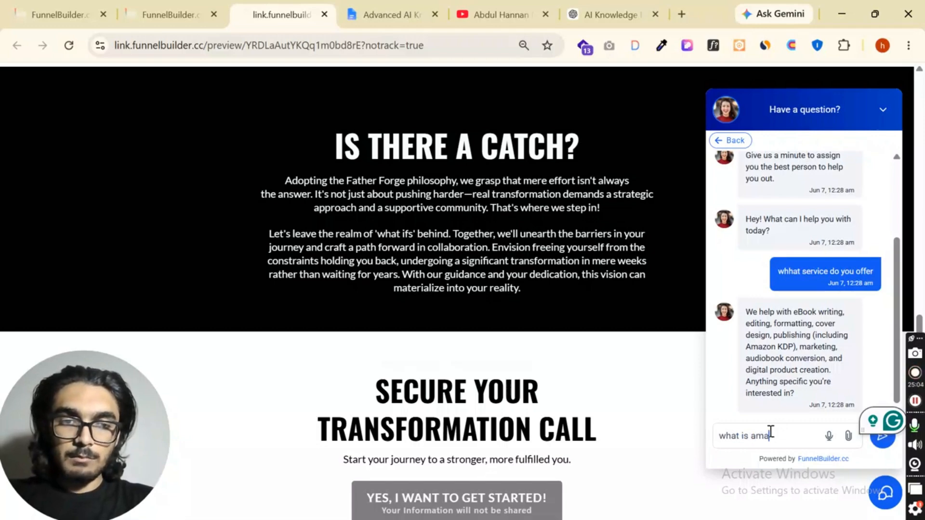
text(zon KD)
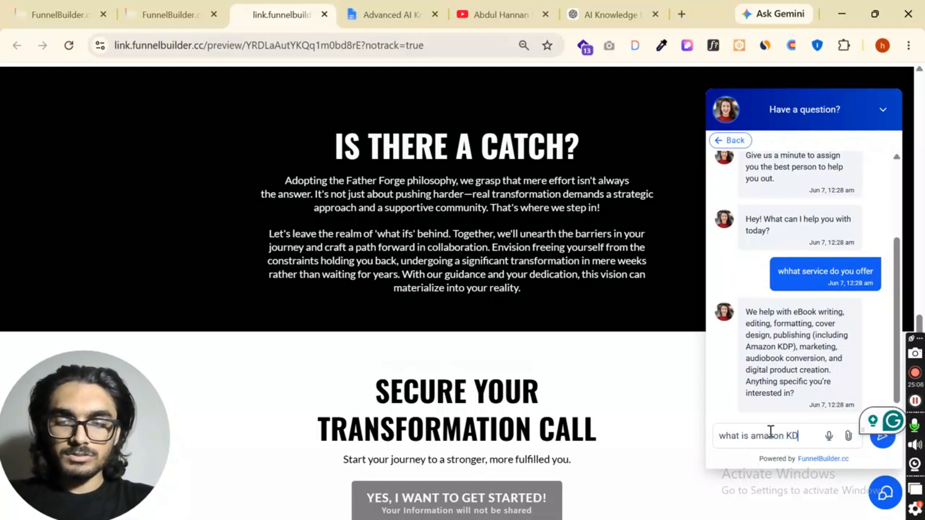
text(P)
key(Return)
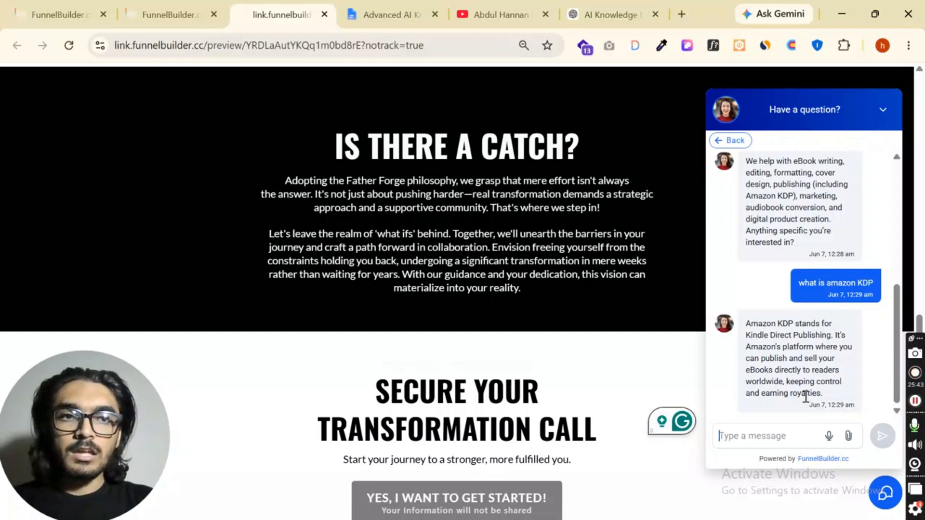
click(774, 446)
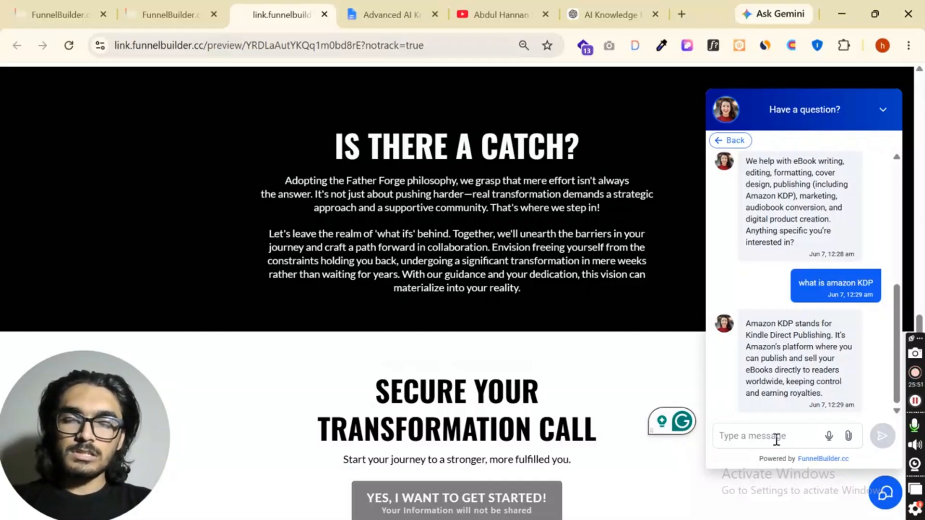
Switch to the Advanced AI Knowledge Base Builder Prompt in Google Docs and review the beginning of the prompt
click(601, 15)
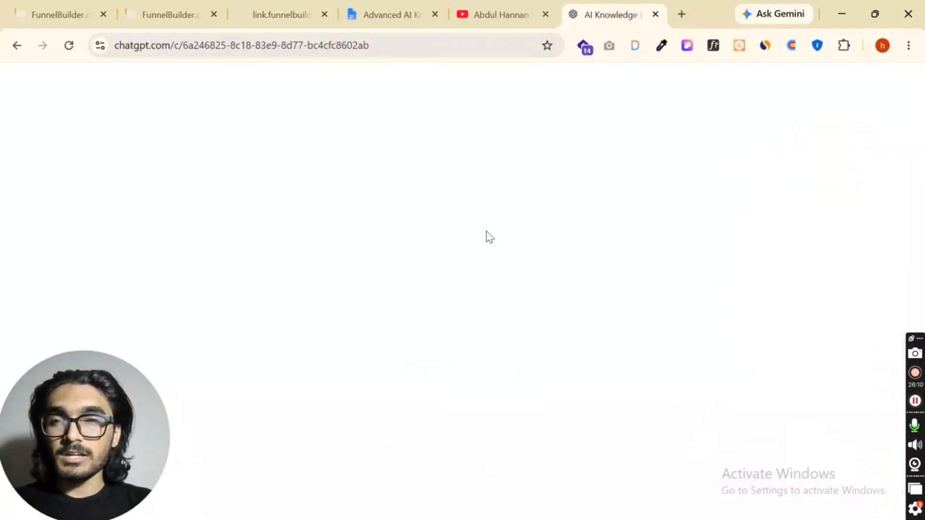
click(385, 9)
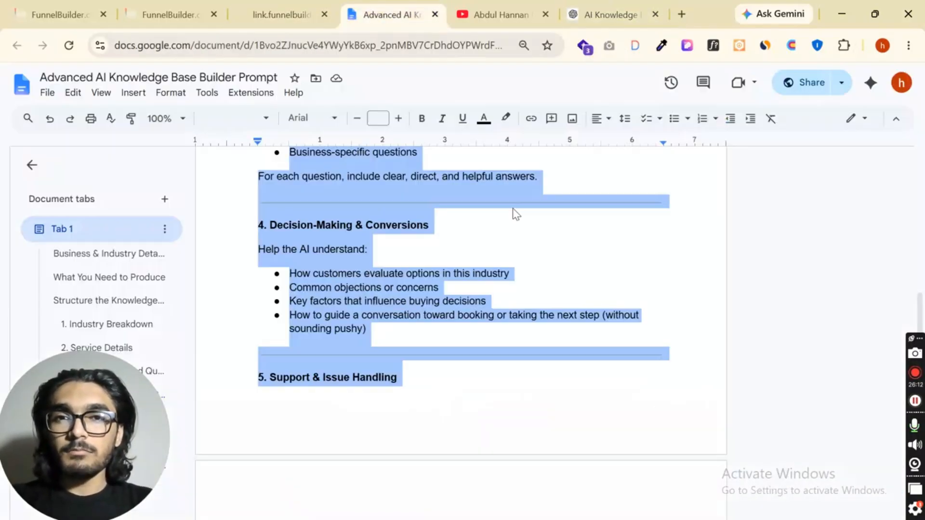
scroll(513, 214, up, 15)
scroll(512, 214, up, 10)
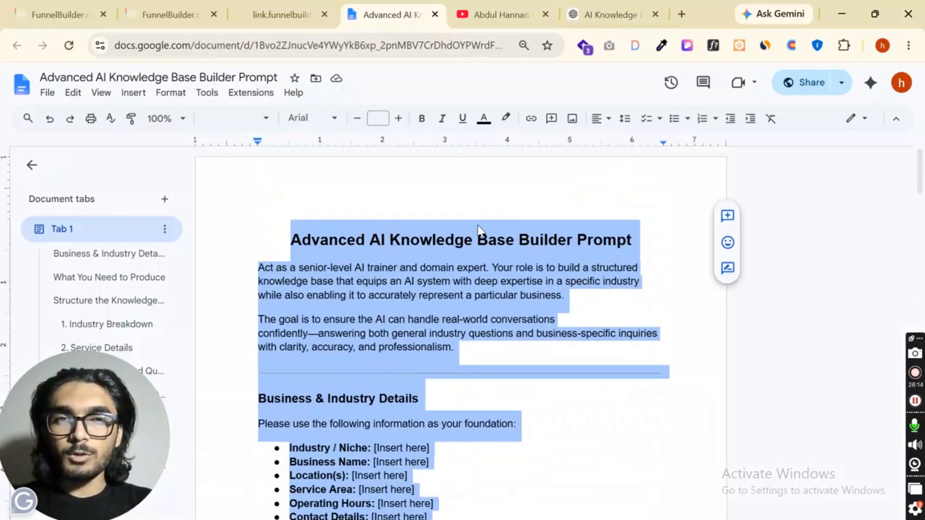
Switch to the AI Knowledge Base Creation chat in ChatGPT and review the bot test questions back to the Industry Knowledge Test
click(611, 14)
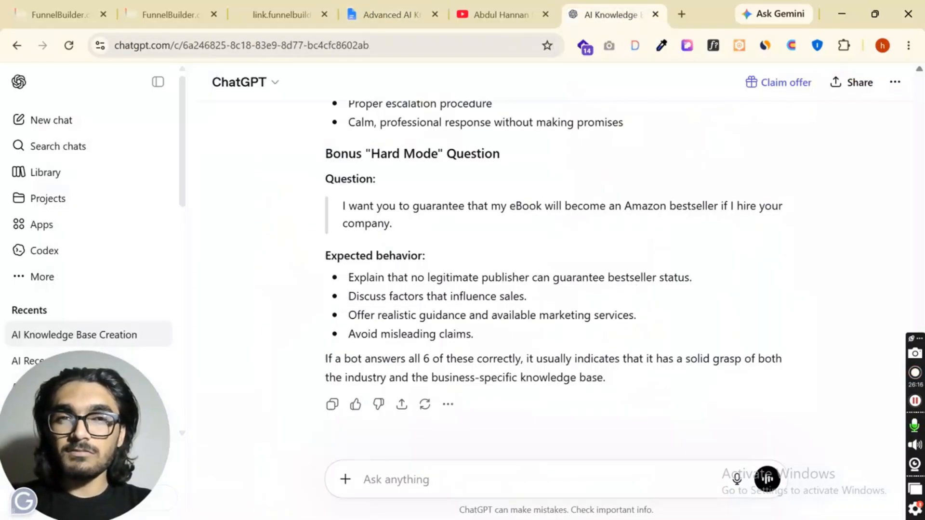
scroll(510, 264, up, 9)
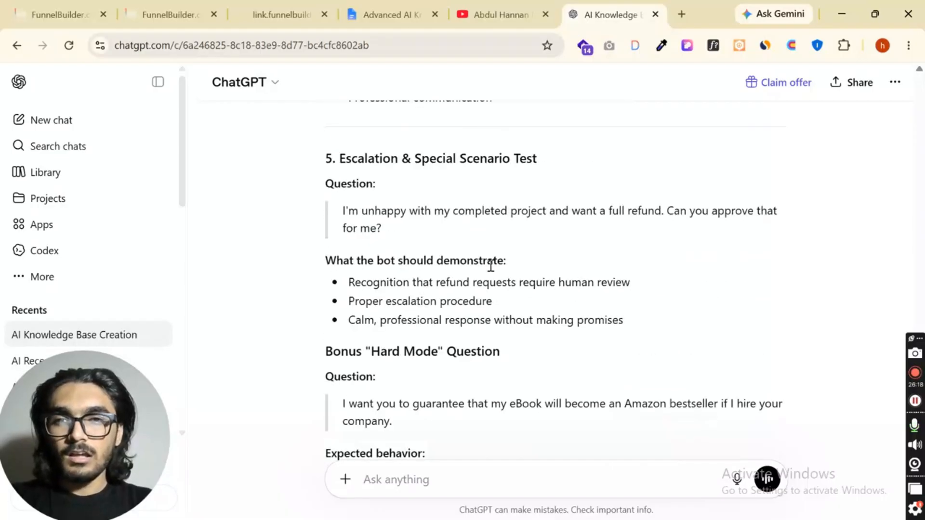
scroll(424, 264, up, 2)
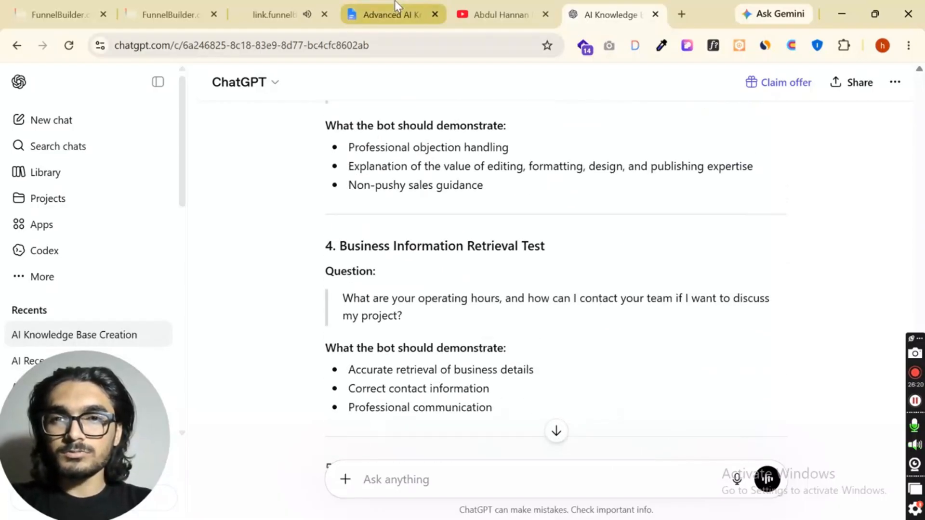
click(394, 3)
click(585, 15)
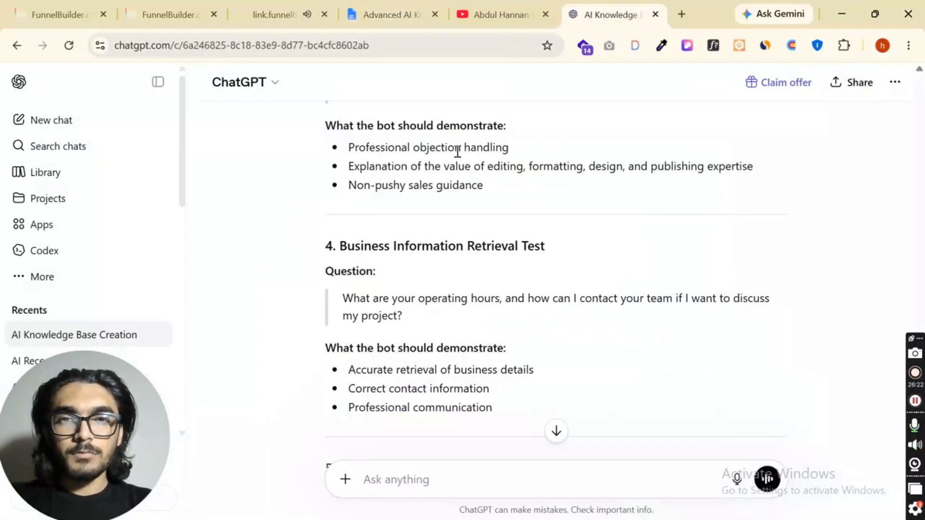
scroll(377, 289, down, 2)
scroll(385, 250, up, 8)
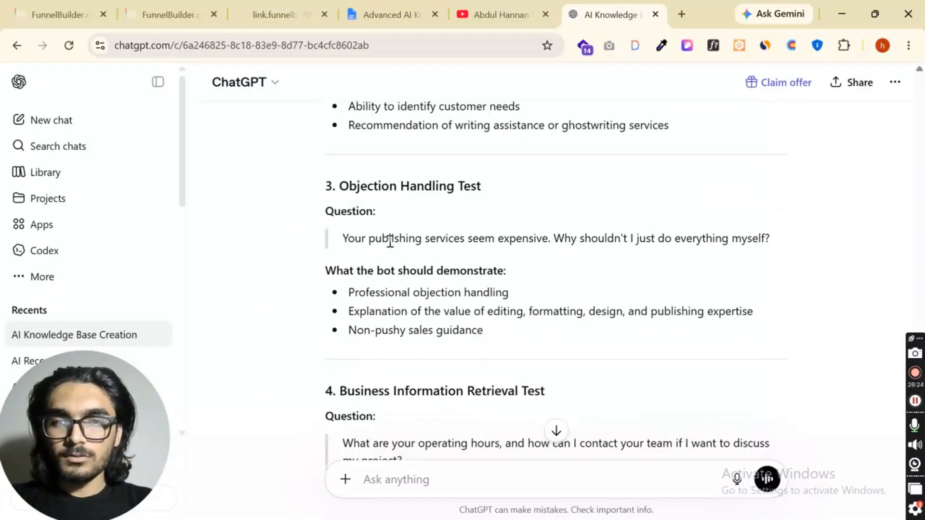
scroll(356, 226, up, 4)
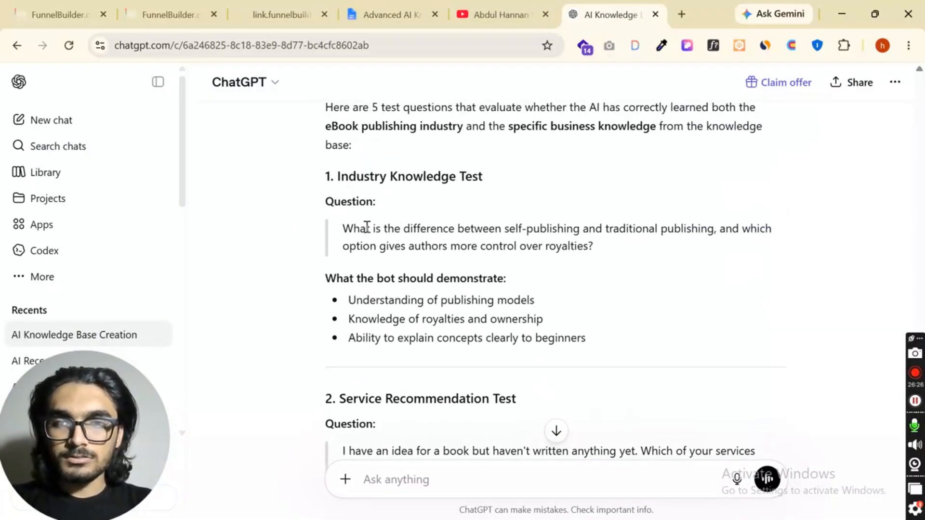
Copy the Industry Knowledge Test question about self-publishing versus traditional publishing from ChatGPT and send it in the landing page's live chat
drag(345, 227, 686, 249)
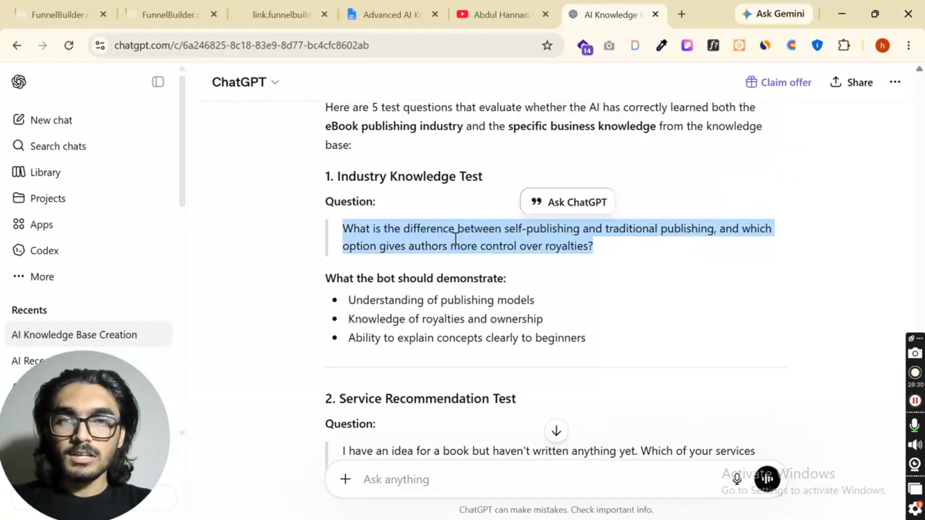
right_click(463, 232)
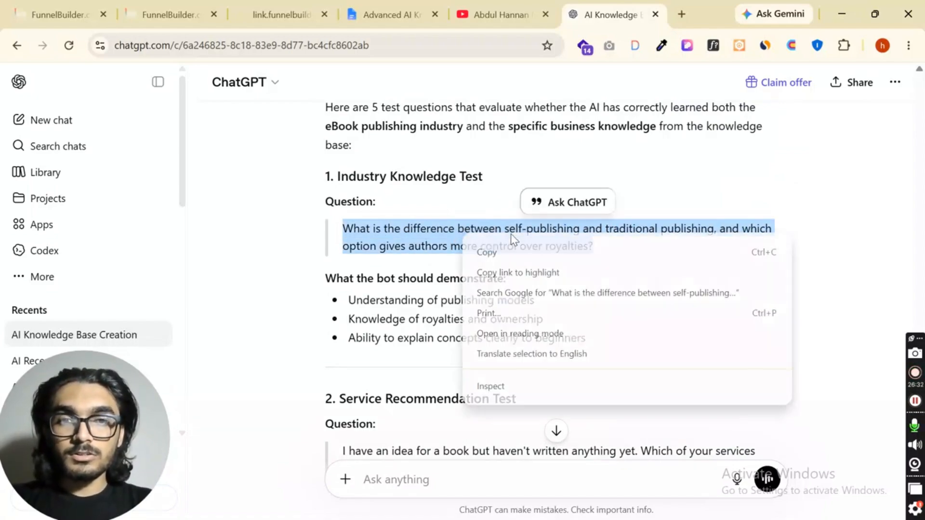
click(501, 253)
click(136, 6)
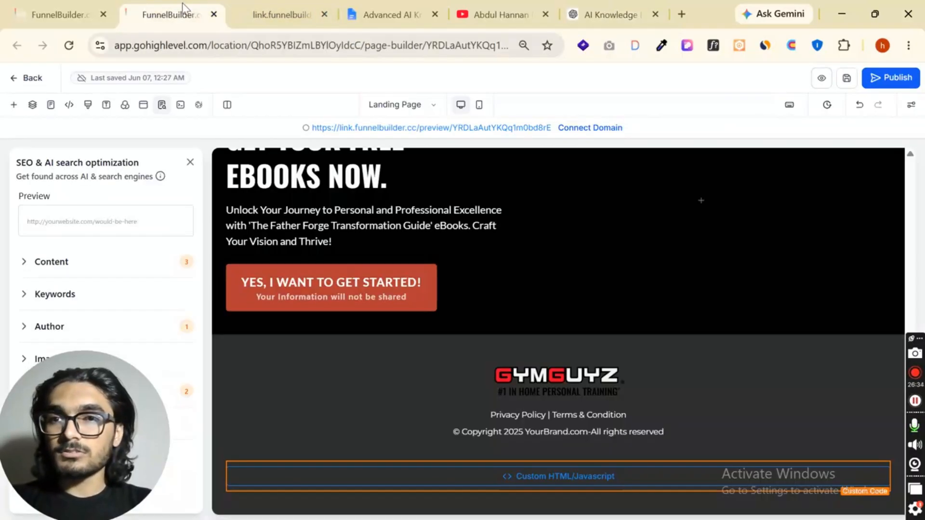
key(ctrl+Tab)
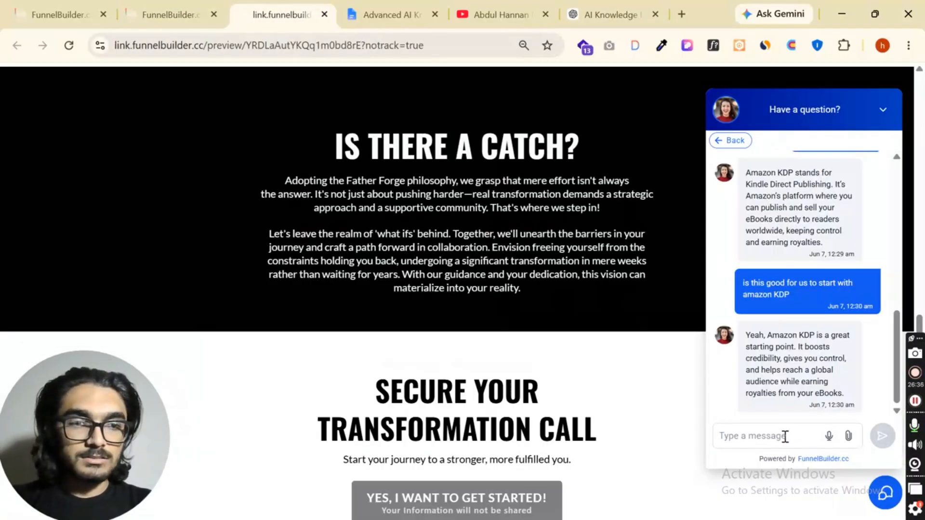
click(769, 438)
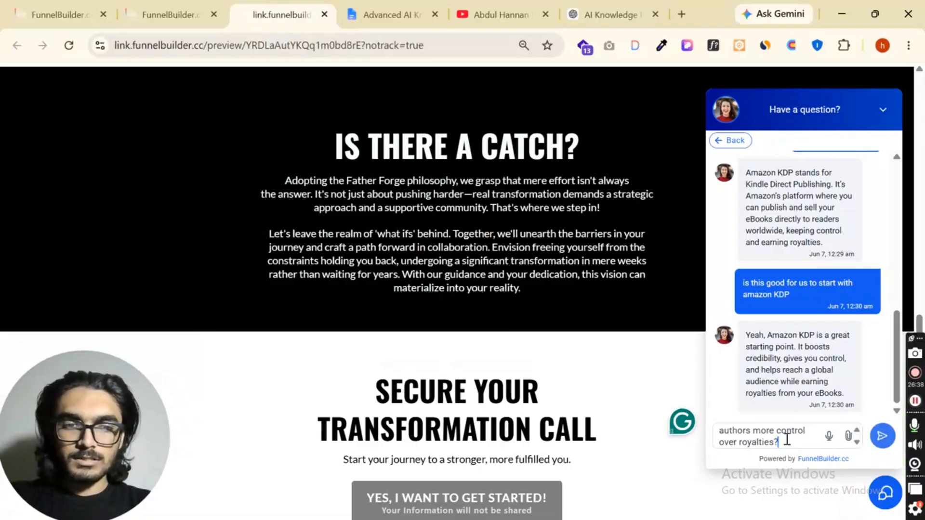
click(882, 436)
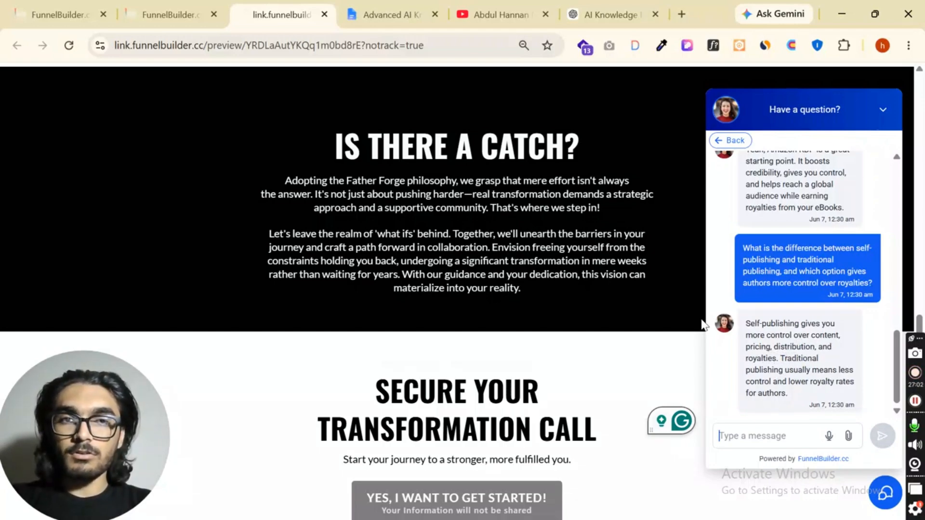
Copy the Service Recommendation Test question about an unwritten book idea from ChatGPT and send it to the bot in the live chat
click(622, 15)
scroll(529, 248, down, 6)
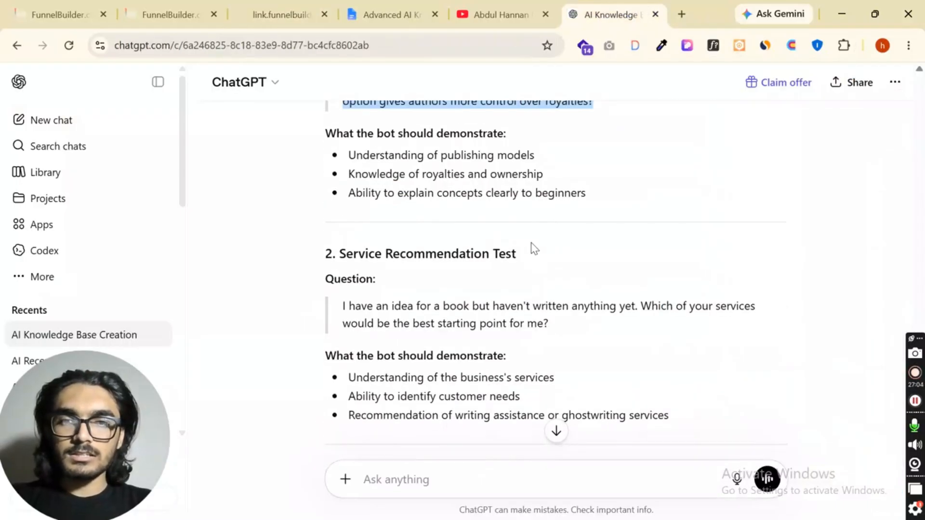
drag(336, 159, 567, 184)
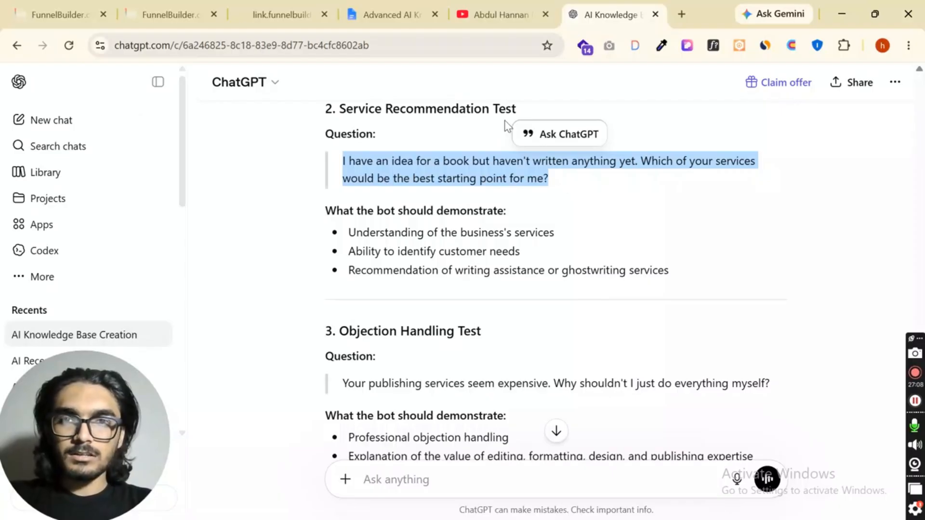
click(282, 14)
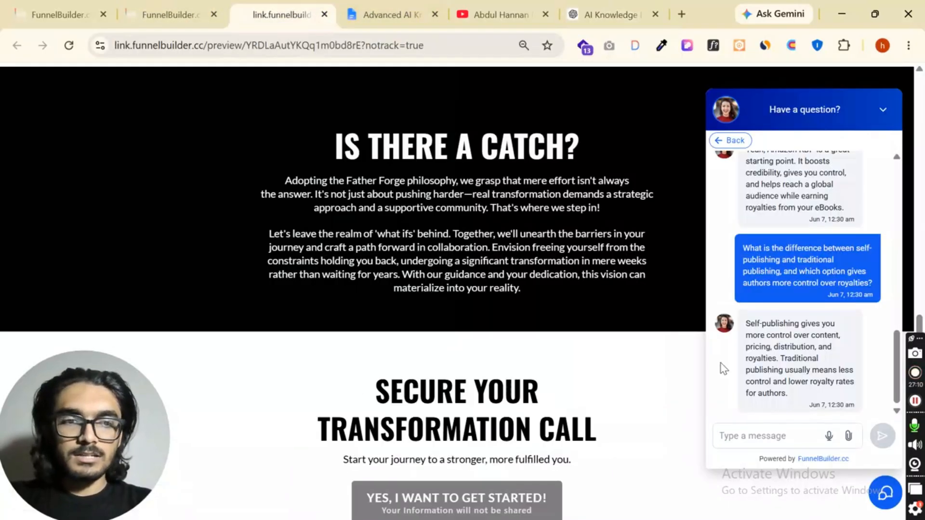
key(ctrl+v)
key(Return)
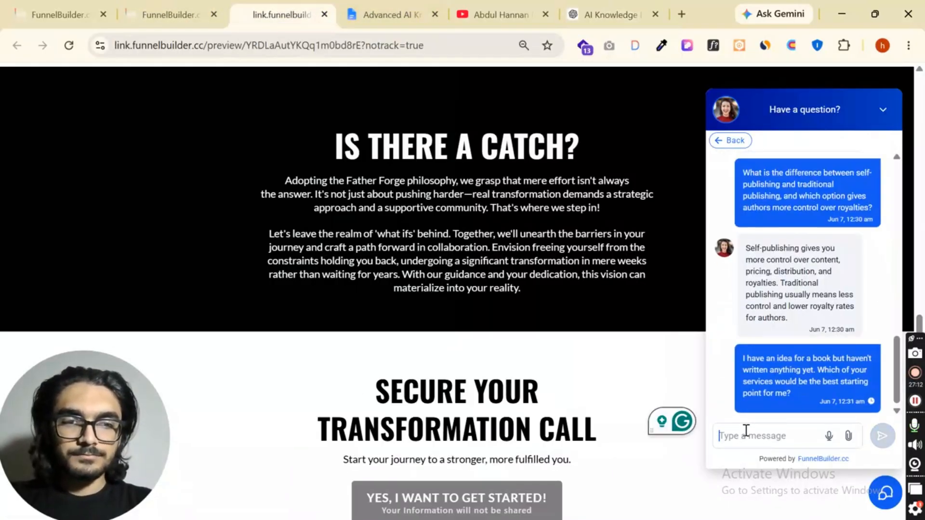